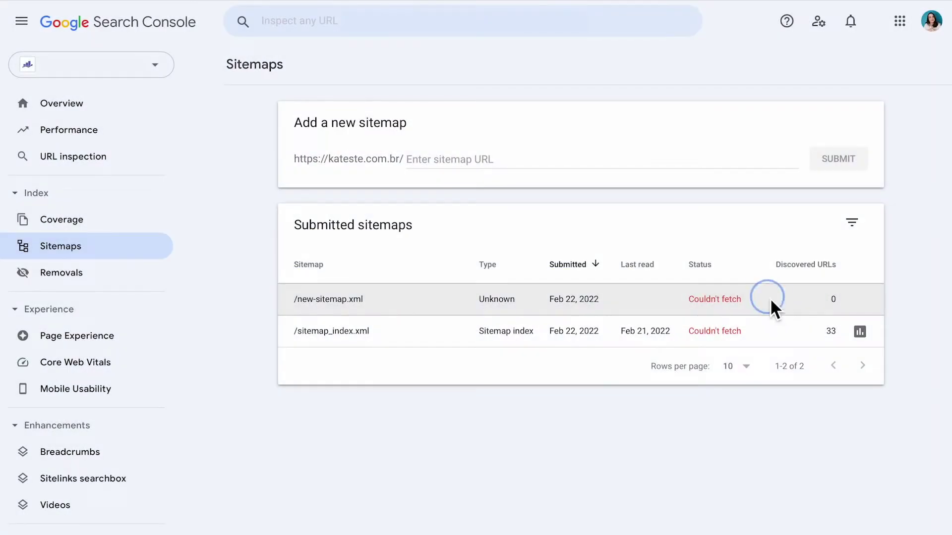
Step: Inspect the failing new-sitemap.xml, then validate the pasted sitemap URL in the XML-Sitemaps validator
{"action": "left_click", "coordinate": [769, 298]}
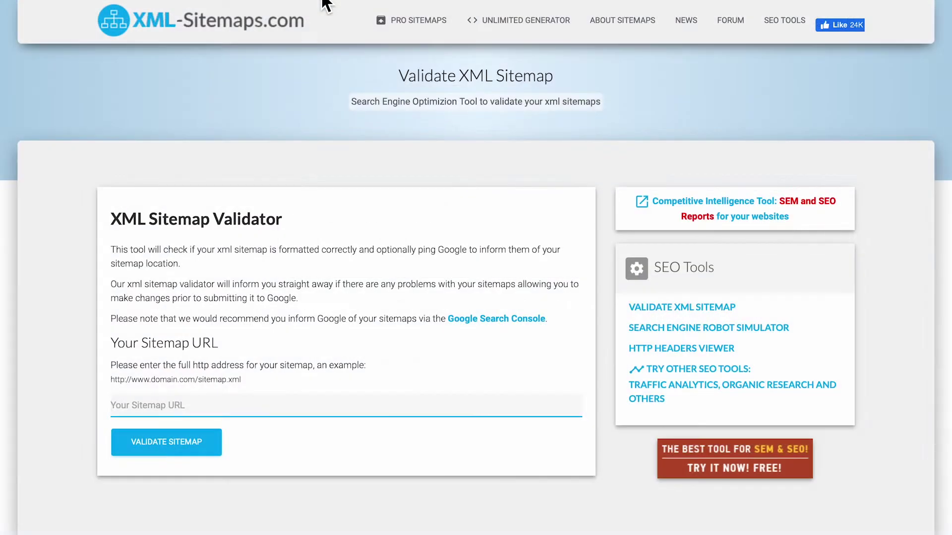
{"action": "type", "text": "https://rankmath.com/sitemap_index.xml"}
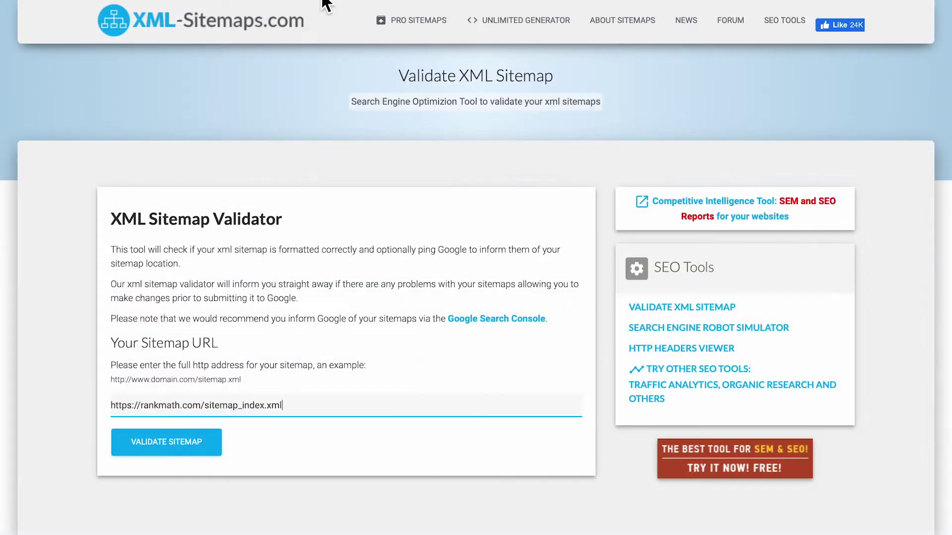
{"action": "left_click", "coordinate": [184, 441]}
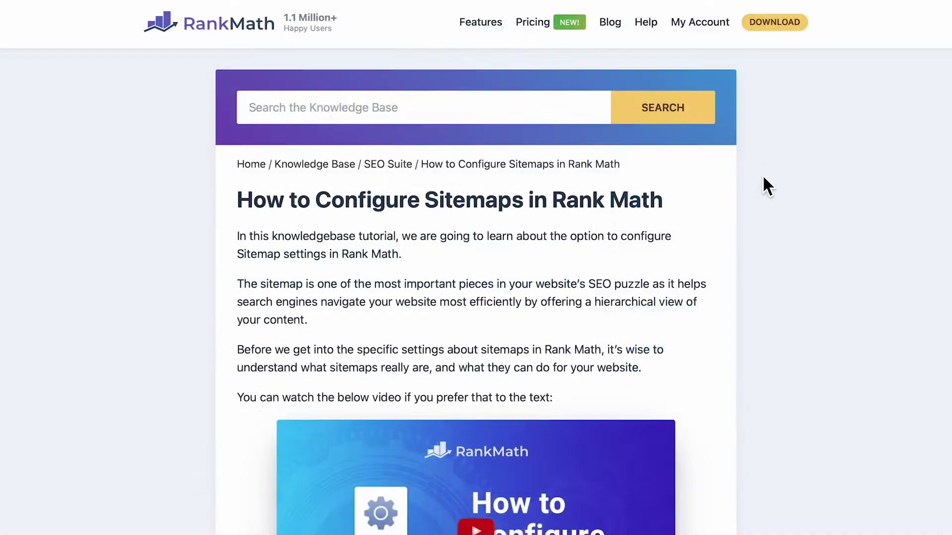
Step: Skim the How to Configure Sitemaps article and select the rankmath.com/sitemap_index.xml address
{"action": "scroll", "coordinate": [789, 267], "scroll_direction": "down", "scroll_amount": 9}
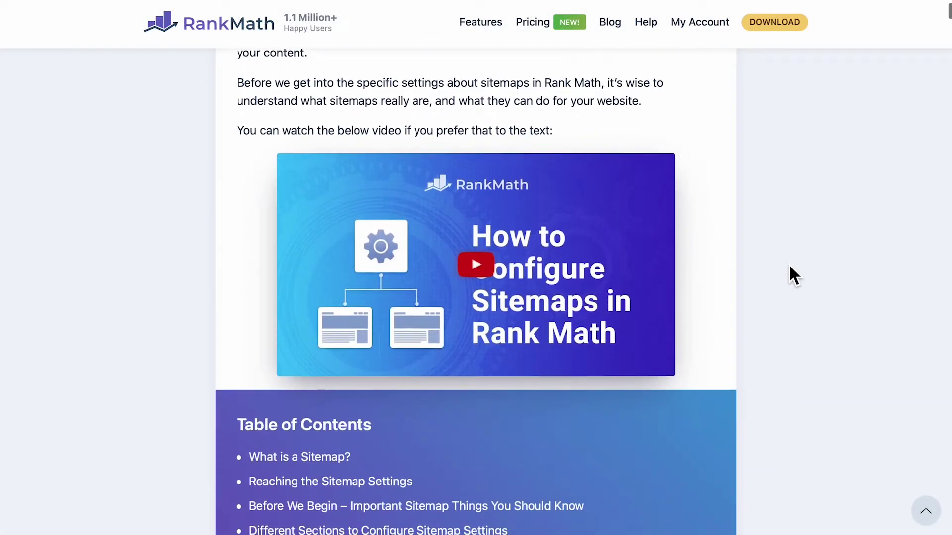
{"action": "scroll", "coordinate": [789, 267], "scroll_direction": "down", "scroll_amount": 1}
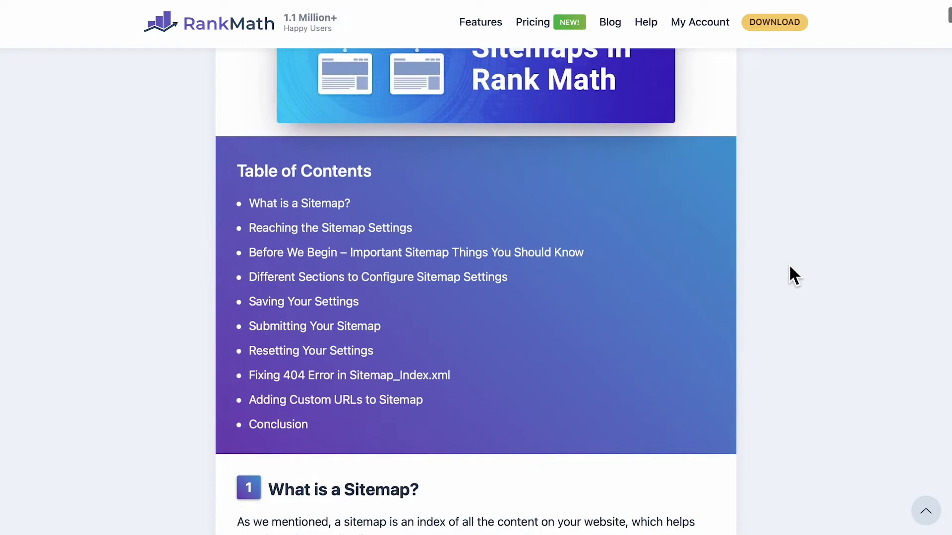
{"action": "scroll", "coordinate": [789, 266], "scroll_direction": "up", "scroll_amount": 10}
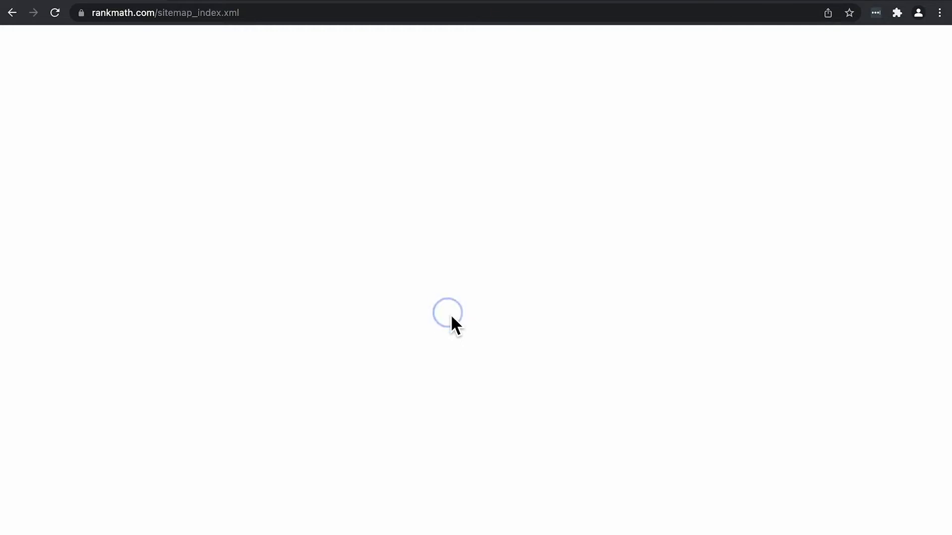
{"action": "left_click", "coordinate": [260, 19]}
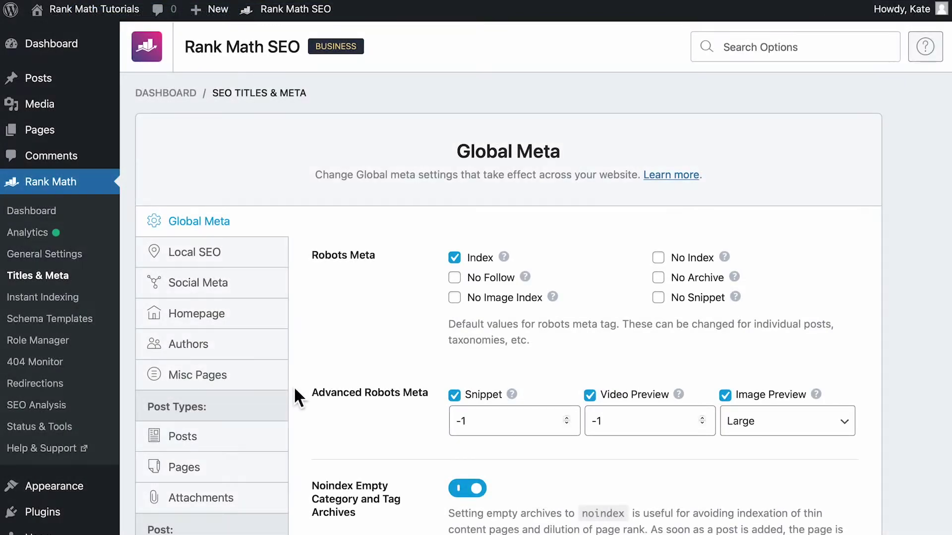
Step: Open Titles & Meta > Posts and scroll down to the Post Robots Meta options
{"action": "left_click", "coordinate": [270, 444]}
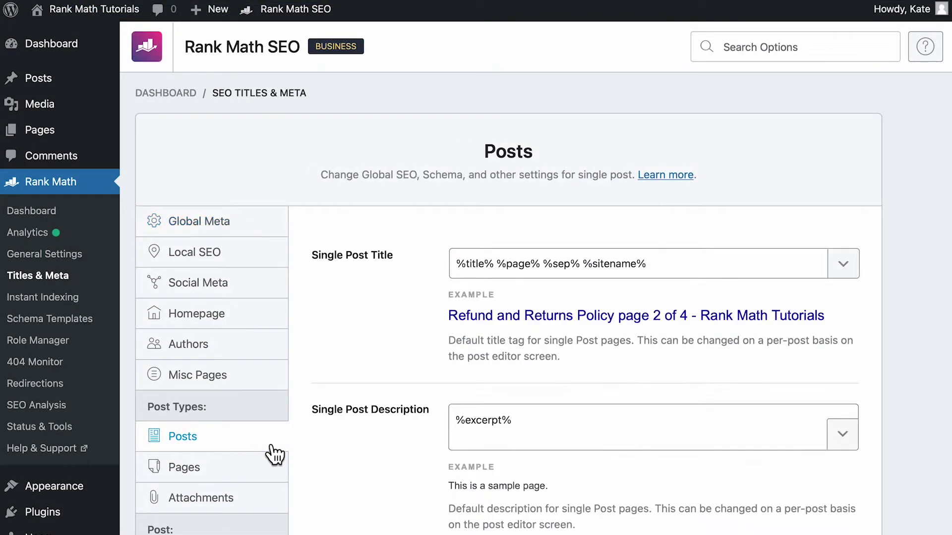
{"action": "scroll", "coordinate": [308, 453], "scroll_direction": "down", "scroll_amount": 15}
{"action": "scroll", "coordinate": [308, 453], "scroll_direction": "down", "scroll_amount": 5}
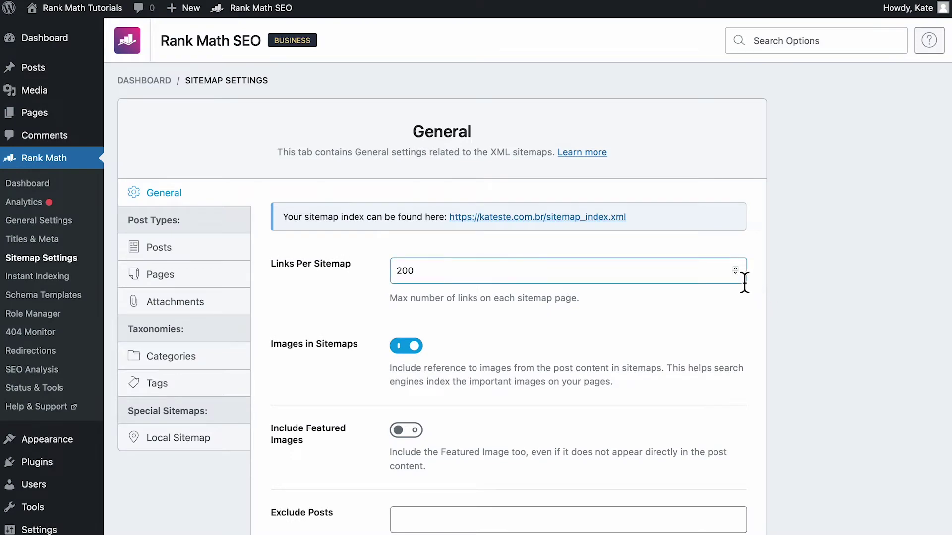
Step: Change Links Per Sitemap from 200 to 199 and save the sitemap settings
{"action": "left_click", "coordinate": [739, 275]}
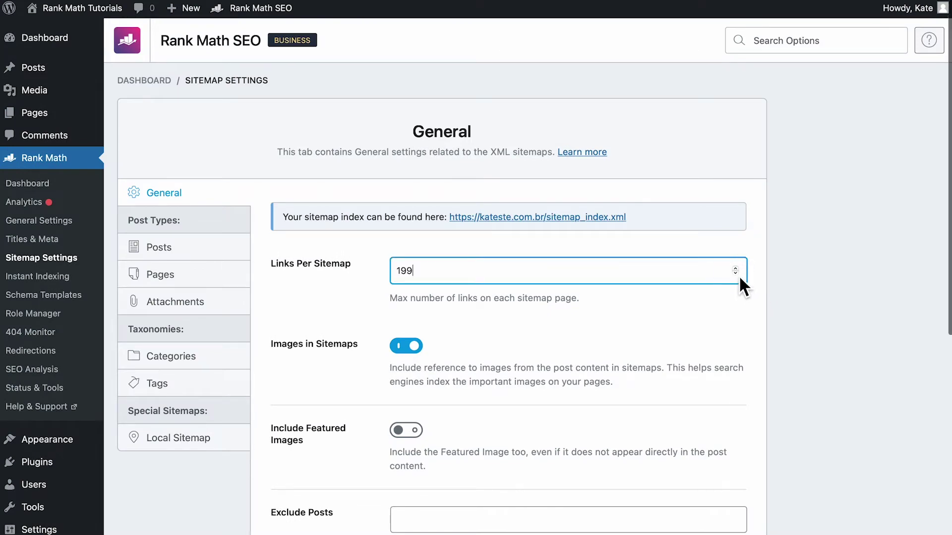
{"action": "scroll", "coordinate": [739, 275], "scroll_direction": "down", "scroll_amount": 5}
{"action": "left_click", "coordinate": [708, 439]}
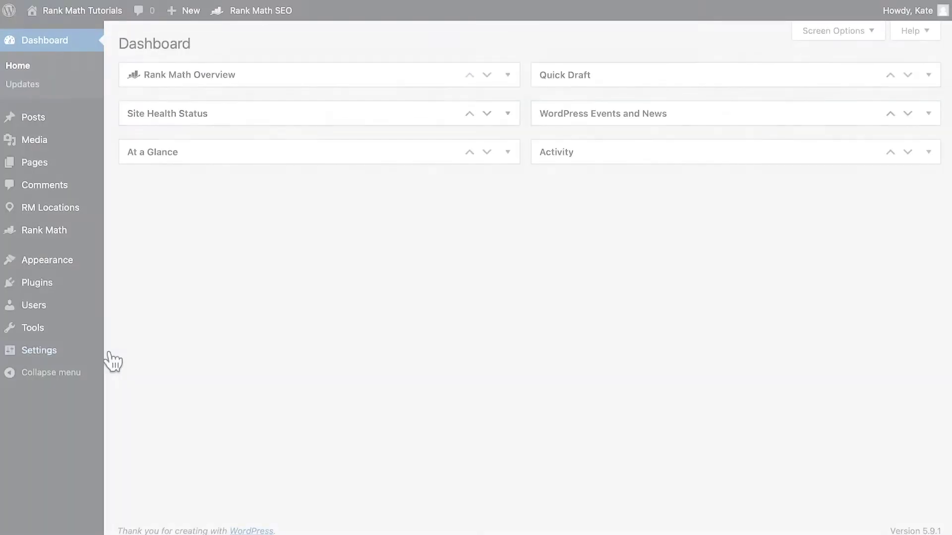
Step: Re-save the permalink settings to flush the rewrite rules
{"action": "mouse_move", "coordinate": [96, 362]}
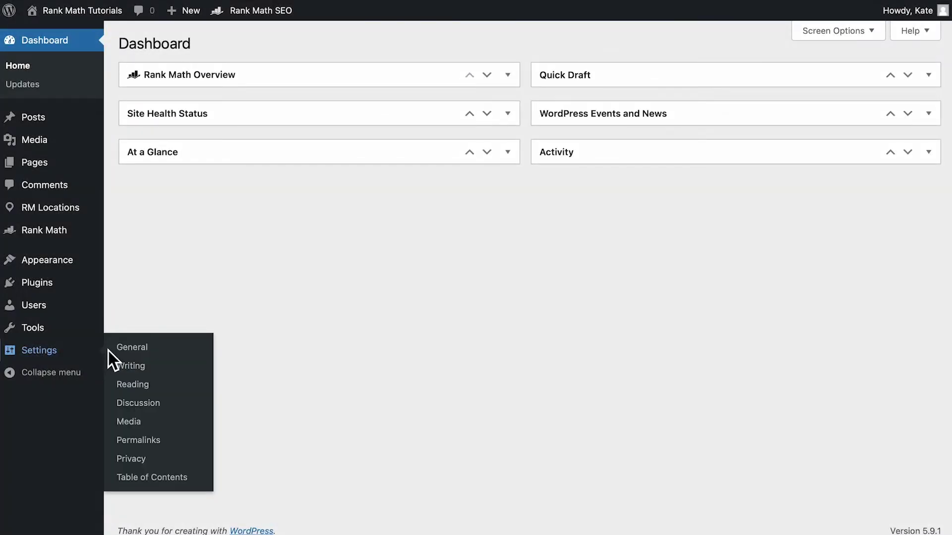
{"action": "left_click", "coordinate": [141, 441]}
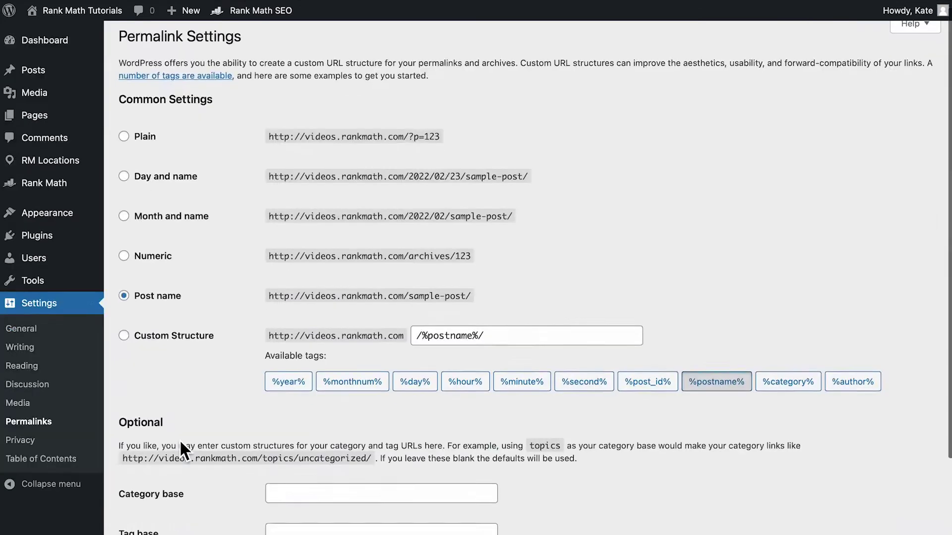
{"action": "scroll", "coordinate": [180, 444], "scroll_direction": "down", "scroll_amount": 3}
{"action": "left_click", "coordinate": [159, 474]}
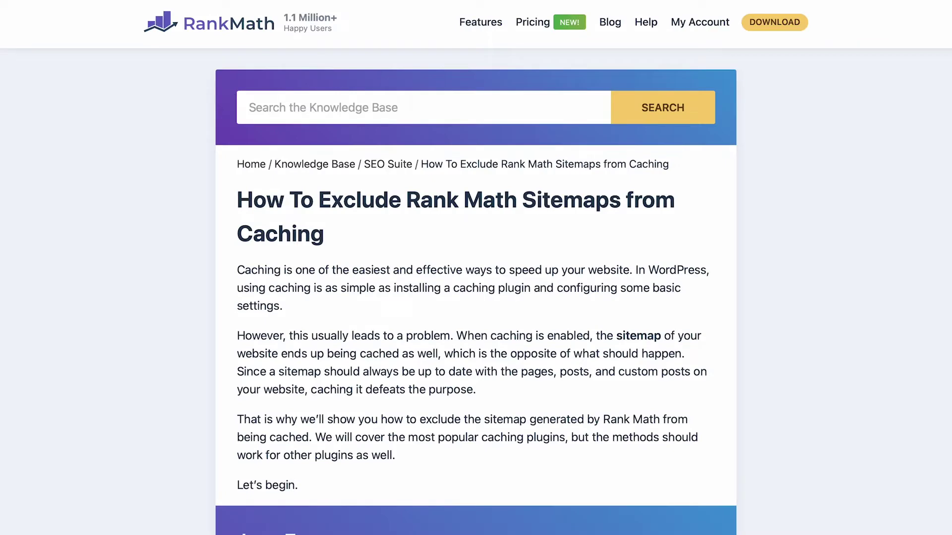
Step: Scroll the sitemap-caching exclusion article down to its list of caching plugins
{"action": "scroll", "coordinate": [476, 291], "scroll_direction": "down", "scroll_amount": 9}
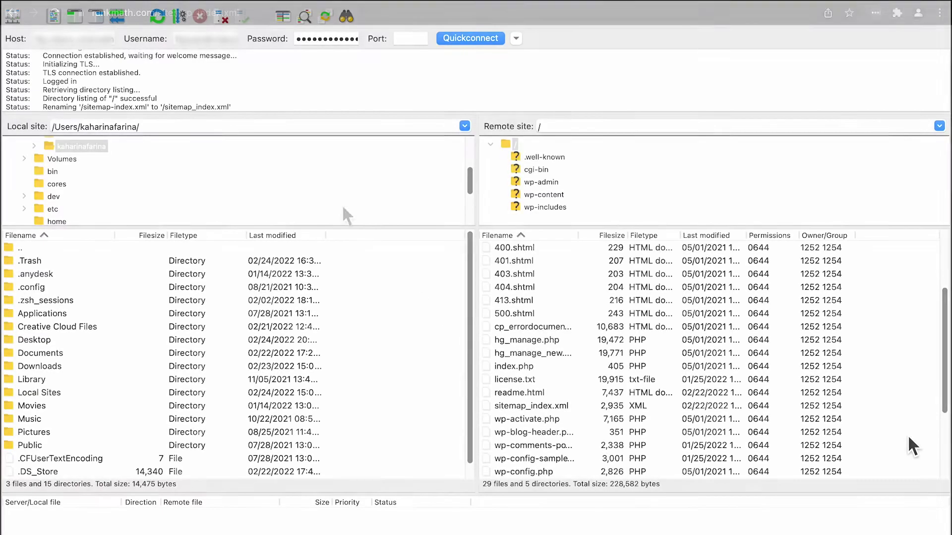
Step: Delete the static sitemap_index.xml from the remote site root and confirm the deletion
{"action": "left_click", "coordinate": [774, 407]}
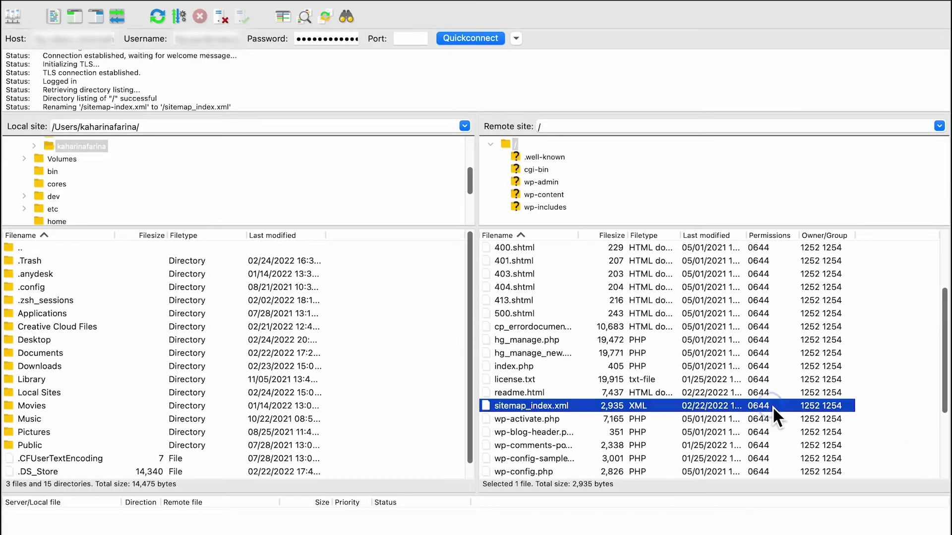
{"action": "right_click", "coordinate": [576, 406]}
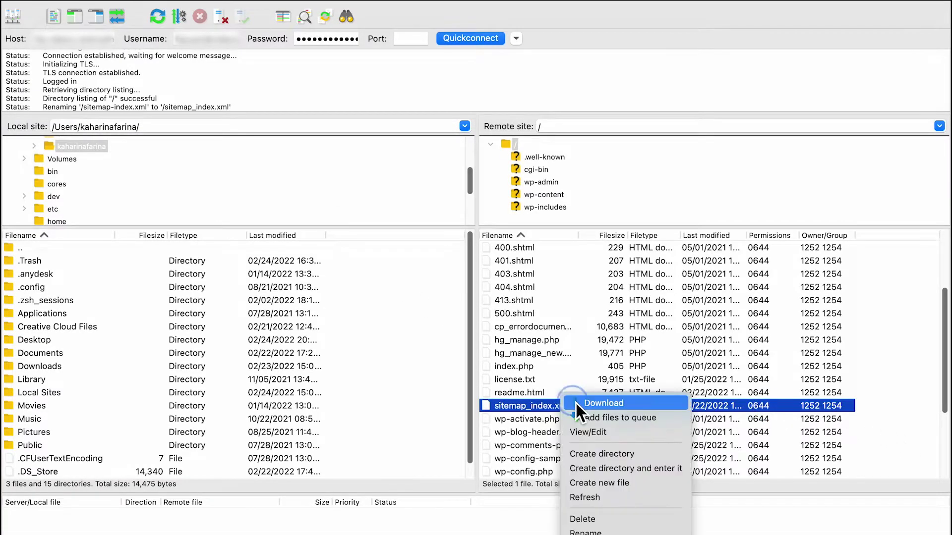
{"action": "left_click", "coordinate": [605, 519]}
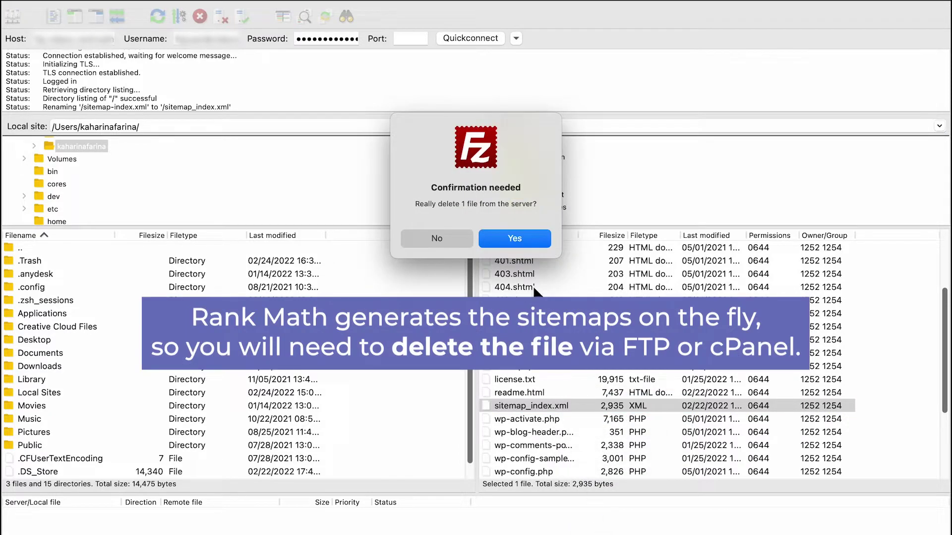
{"action": "left_click", "coordinate": [523, 242]}
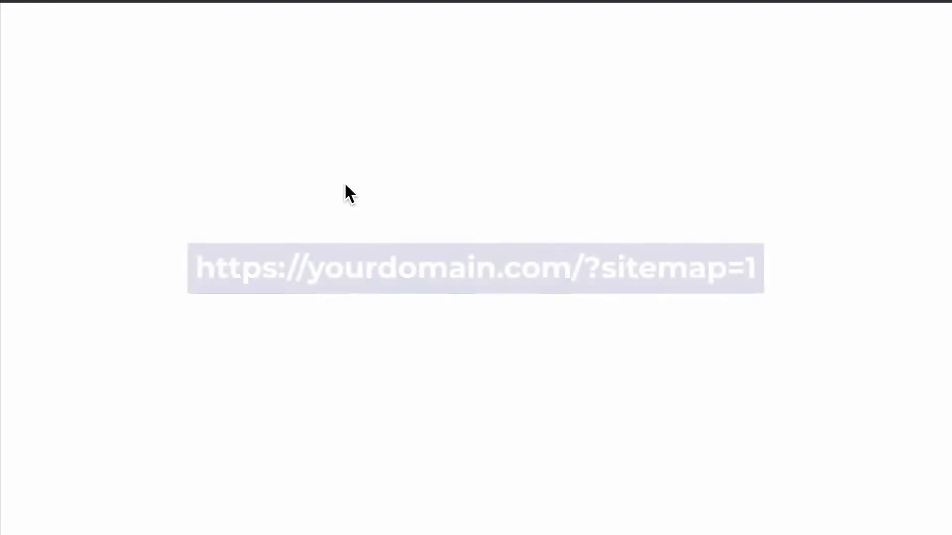
{"action": "left_click", "coordinate": [263, 4]}
{"action": "key", "text": "Return"}
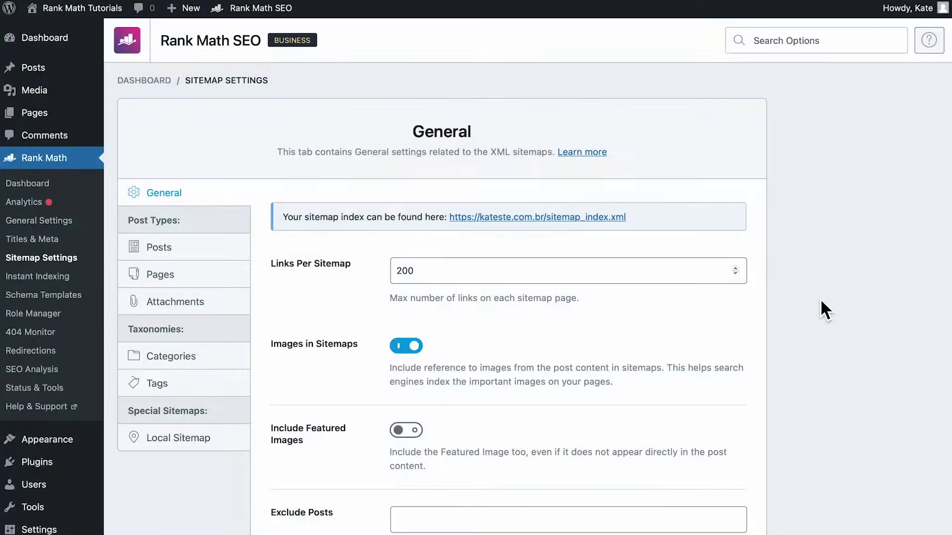
Step: Lower Links Per Sitemap from 200 to 199 and save the sitemap settings
{"action": "left_click", "coordinate": [738, 275]}
{"action": "scroll", "coordinate": [739, 275], "scroll_direction": "down", "scroll_amount": 7}
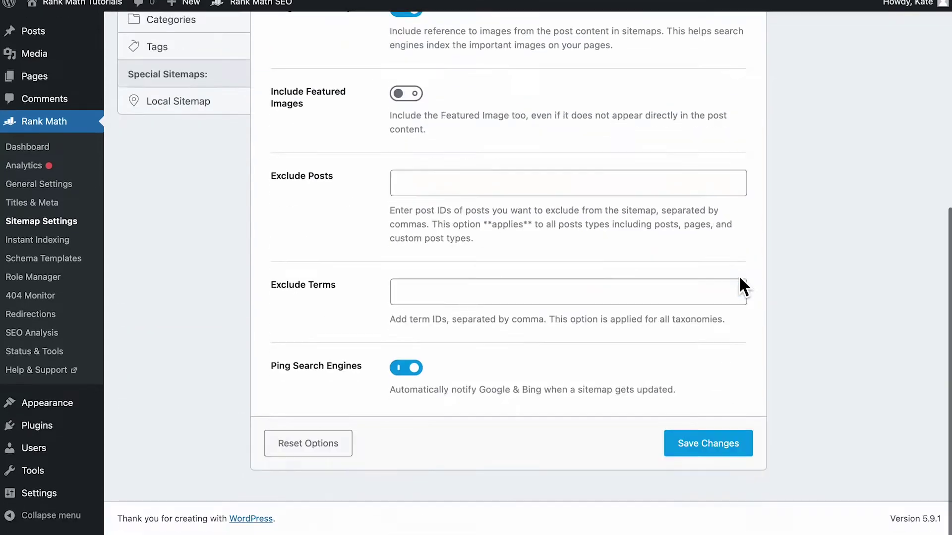
{"action": "left_click", "coordinate": [712, 459]}
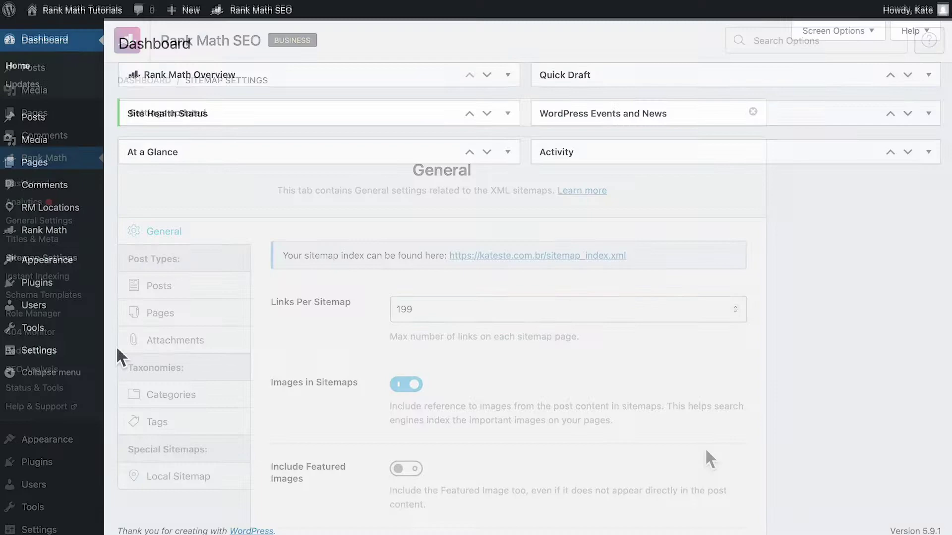
Step: Re-save the Permalinks settings to flush the rewrite rules
{"action": "mouse_move", "coordinate": [94, 357]}
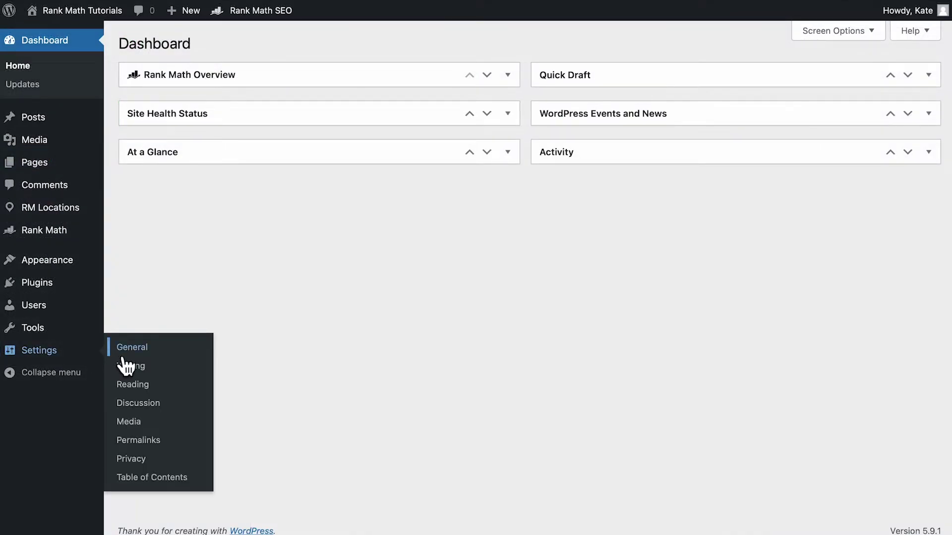
{"action": "left_click", "coordinate": [185, 447]}
{"action": "scroll", "coordinate": [180, 440], "scroll_direction": "down", "scroll_amount": 3}
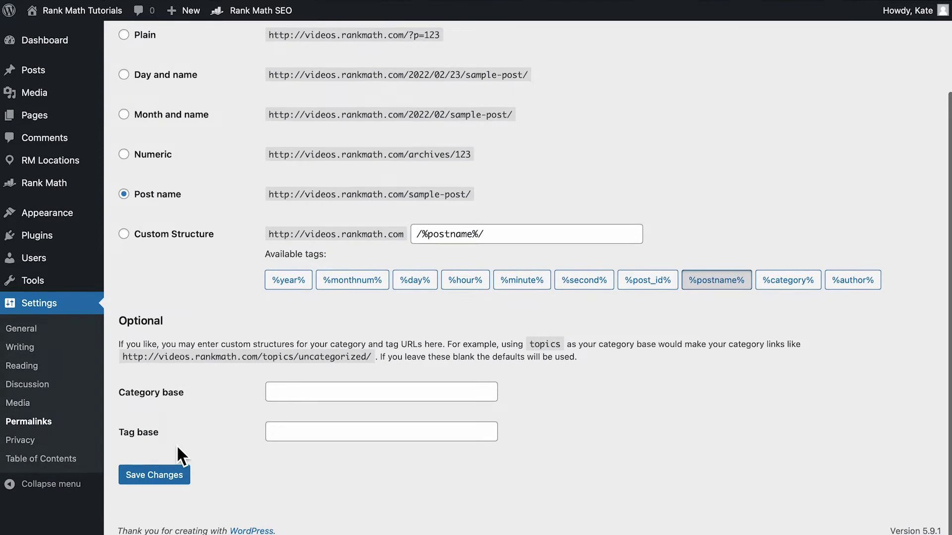
{"action": "left_click", "coordinate": [149, 477]}
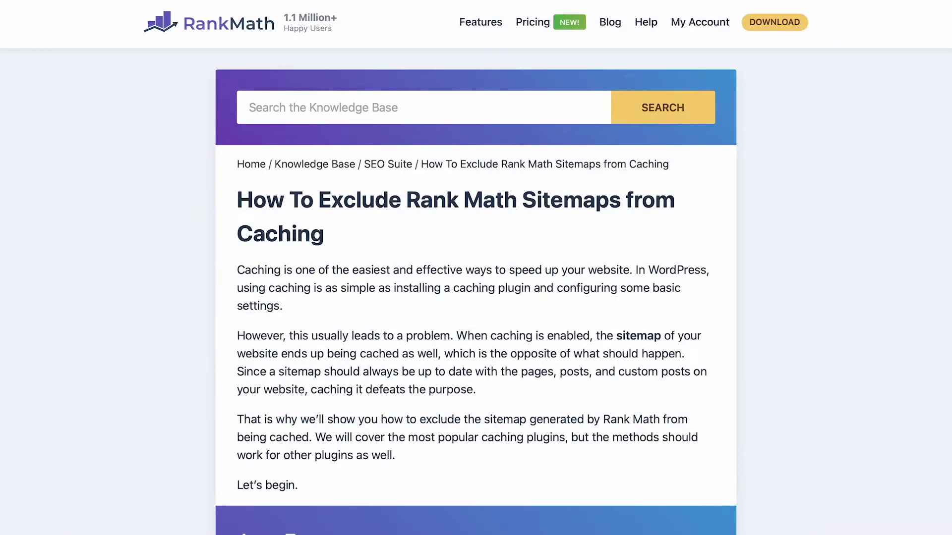
Step: Scroll the caching article down to the Jump To list of caching plugins
{"action": "scroll", "coordinate": [476, 298], "scroll_direction": "down", "scroll_amount": 8}
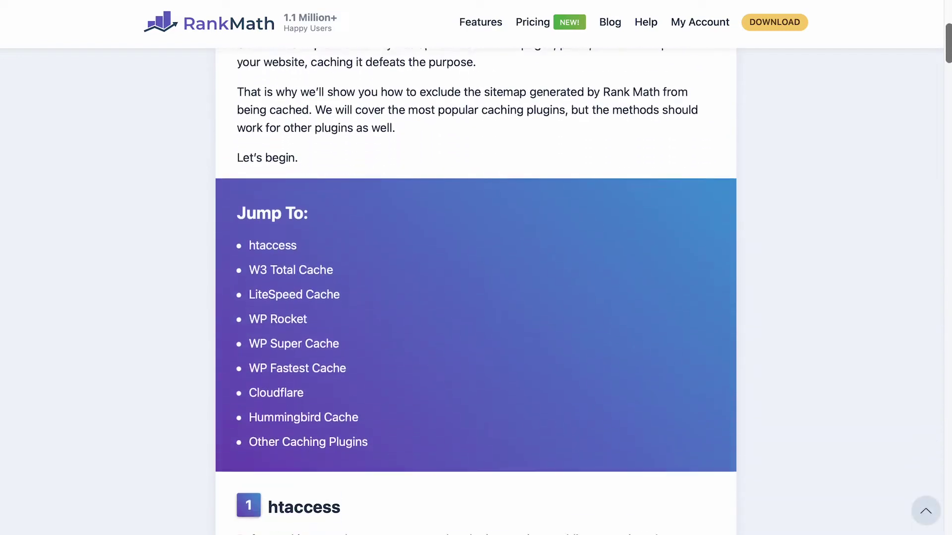
{"action": "scroll", "coordinate": [476, 298], "scroll_direction": "down", "scroll_amount": 1}
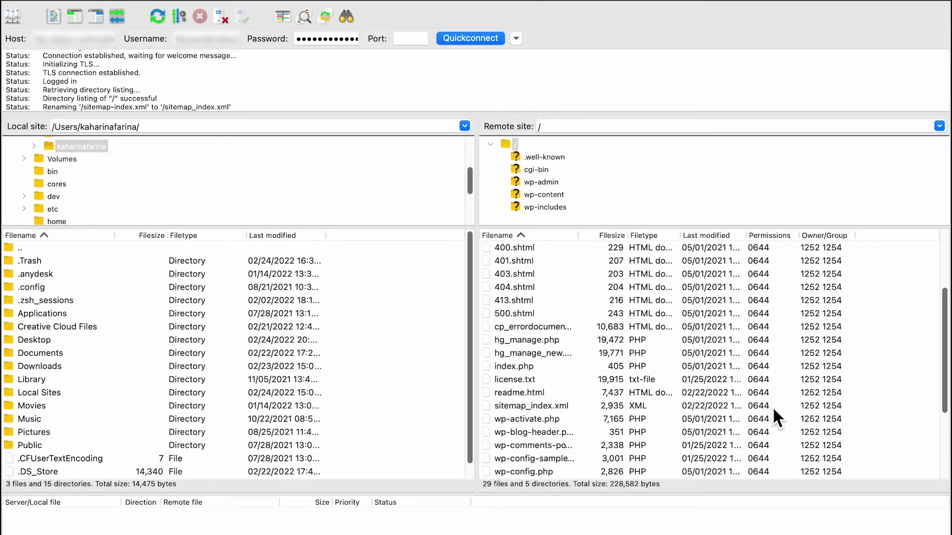
Step: Choose Delete for sitemap_index.xml in FileZilla's remote pane
{"action": "left_click", "coordinate": [773, 415]}
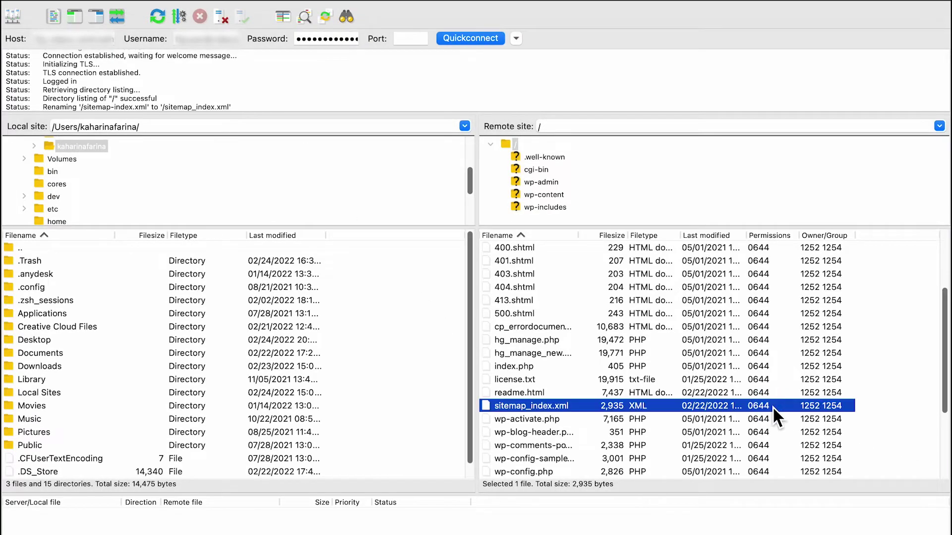
{"action": "right_click", "coordinate": [575, 402]}
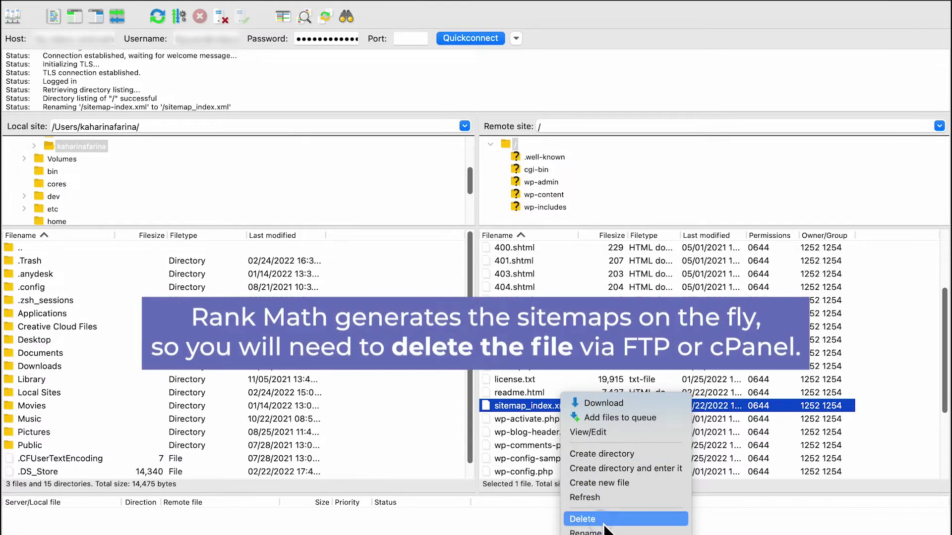
{"action": "left_click", "coordinate": [605, 519]}
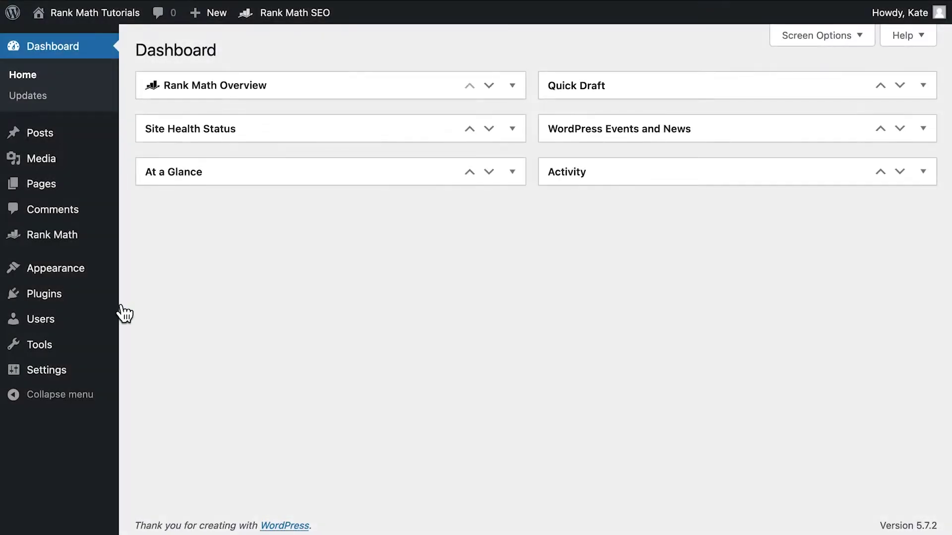
Step: Search the plugin directory for 'health check' and install Health Check & Troubleshooting
{"action": "mouse_move", "coordinate": [105, 301]}
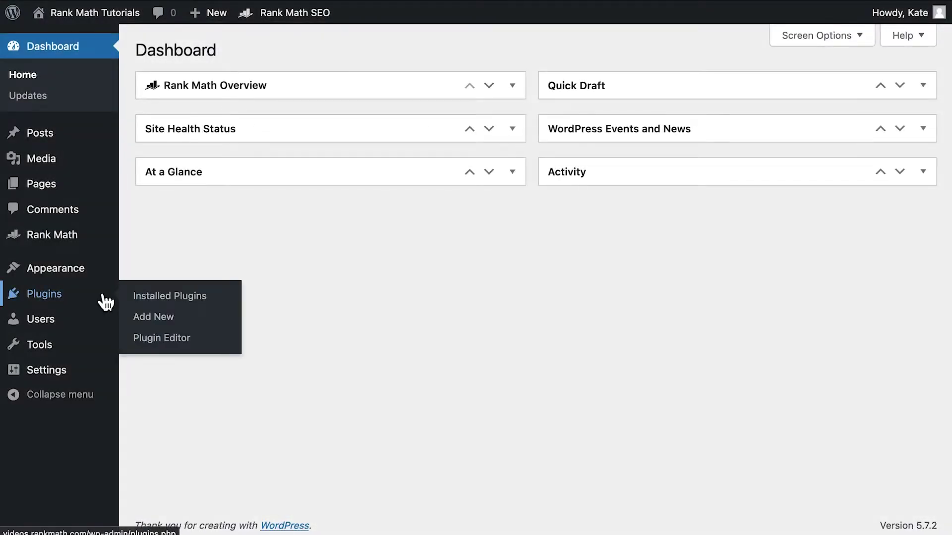
{"action": "left_click", "coordinate": [136, 321]}
{"action": "left_click", "coordinate": [822, 93]}
{"action": "type", "text": "health check"}
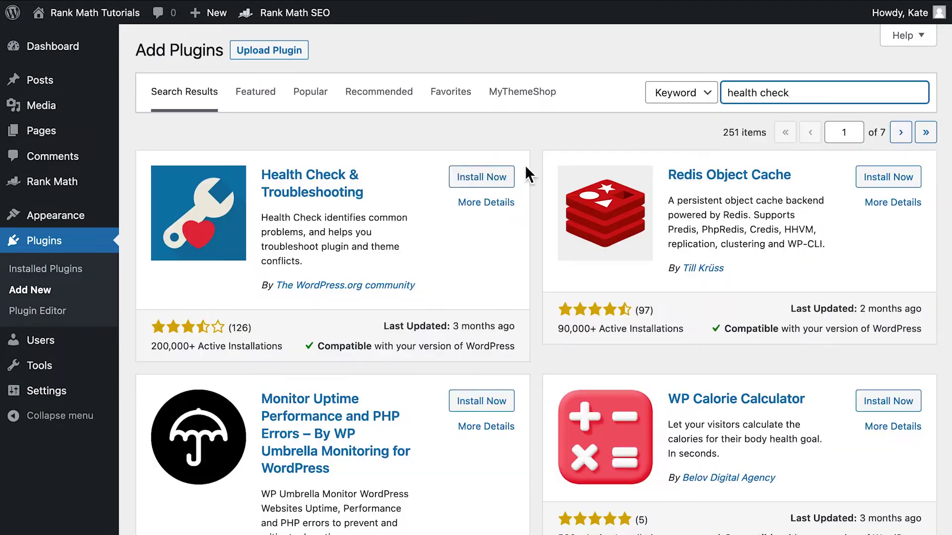
{"action": "left_click", "coordinate": [508, 183]}
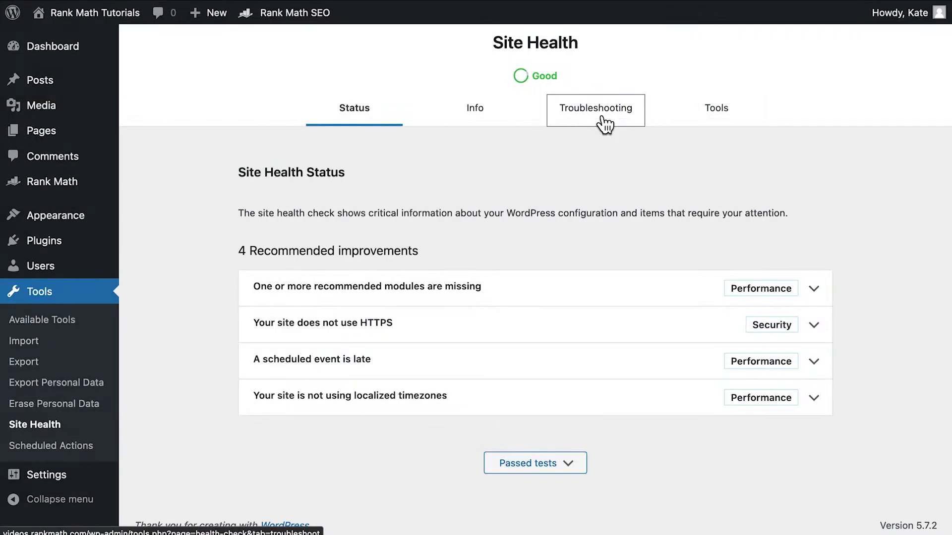
Step: On the Site Health Troubleshooting tab, enable Troubleshooting Mode and install the Twenty Twenty theme
{"action": "left_click", "coordinate": [599, 121]}
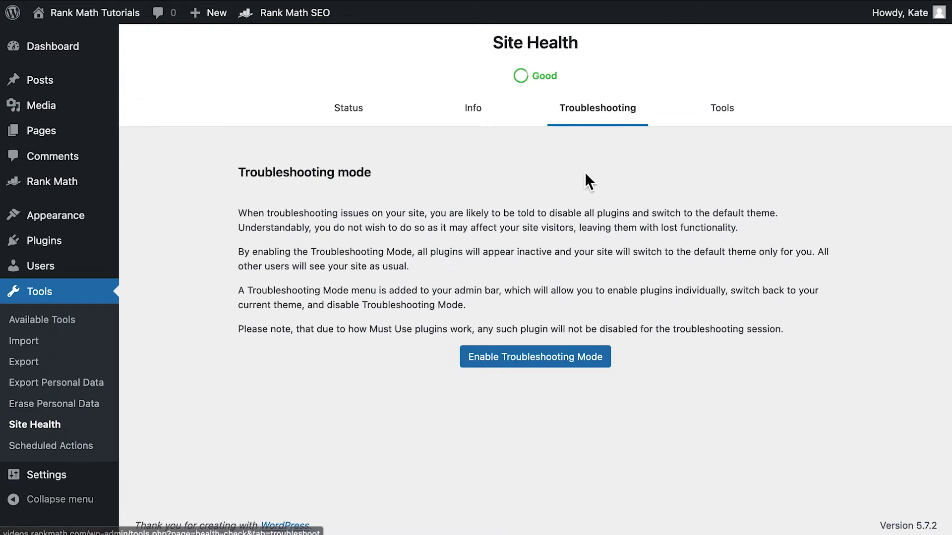
{"action": "left_click", "coordinate": [535, 365]}
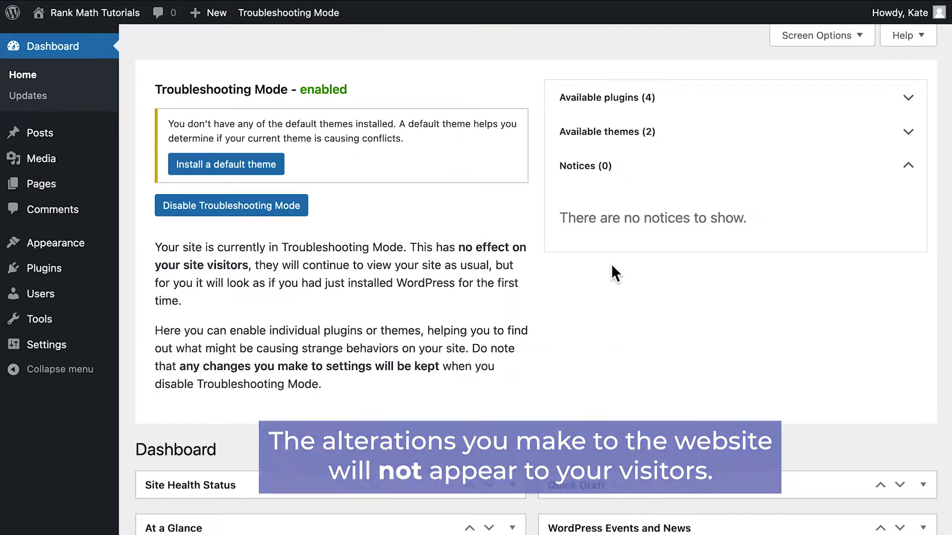
{"action": "left_click", "coordinate": [259, 169]}
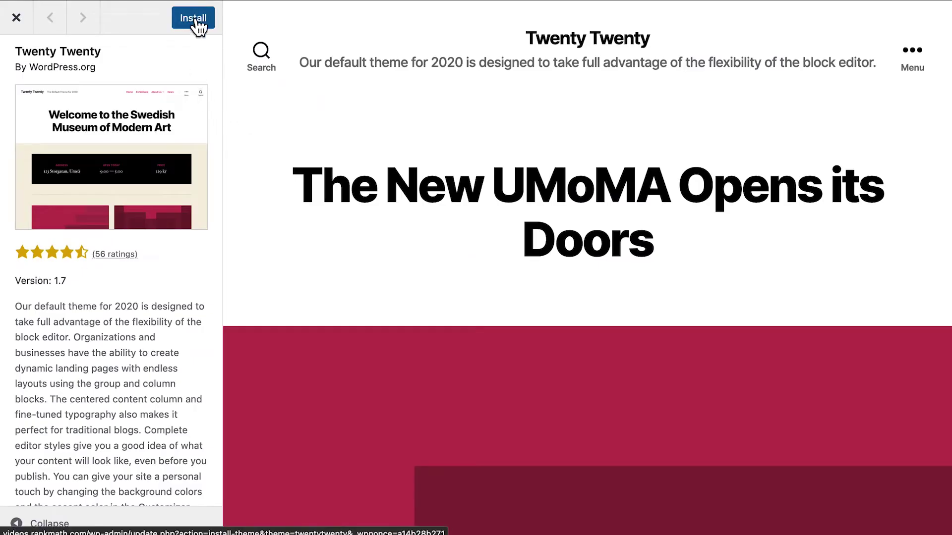
{"action": "left_click", "coordinate": [197, 25]}
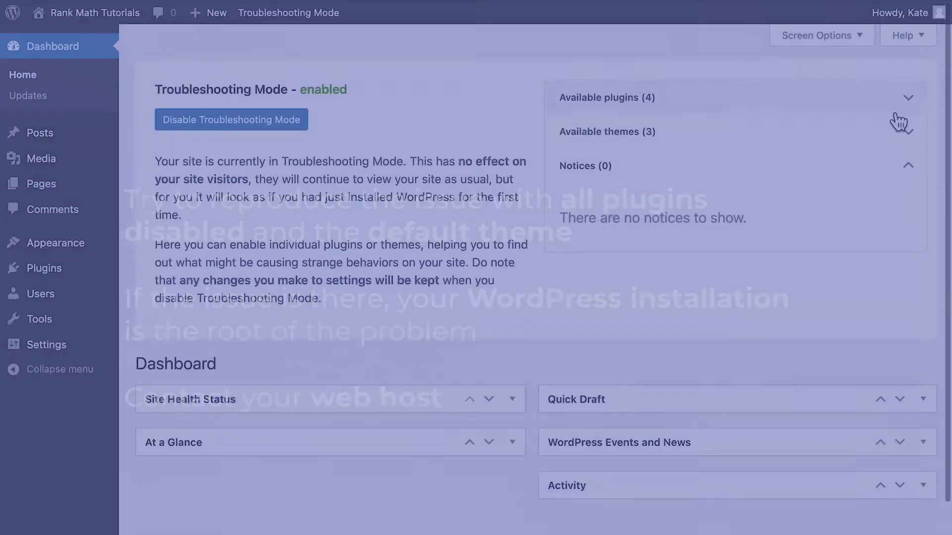
Step: Enable Rank Math SEO, Rank Math SEO PRO and Classic Editor in the troubleshooting session
{"action": "left_click", "coordinate": [918, 107]}
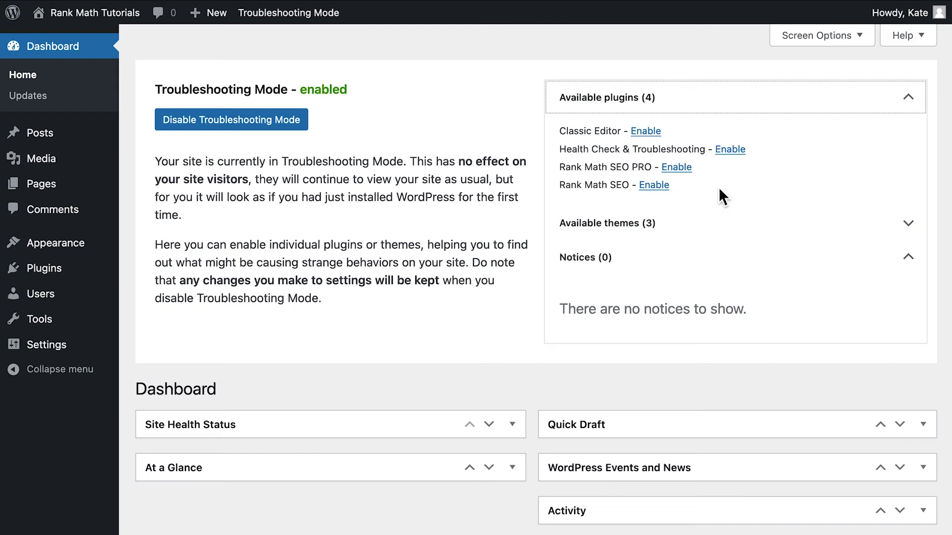
{"action": "left_click", "coordinate": [656, 185]}
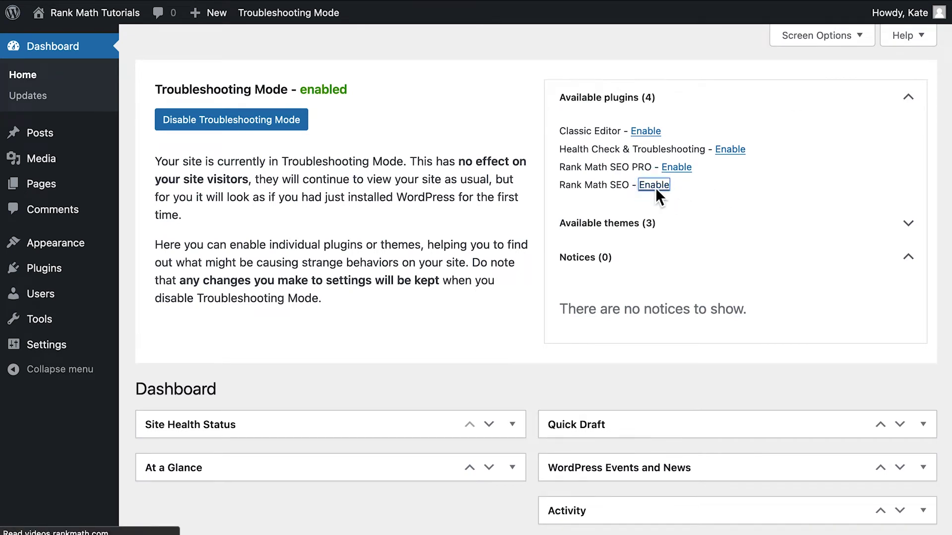
{"action": "left_click", "coordinate": [912, 104]}
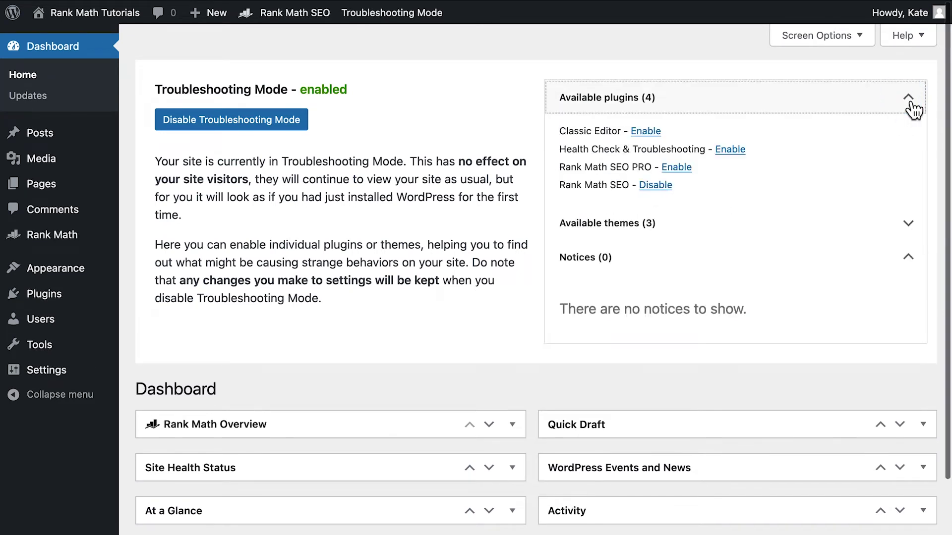
{"action": "left_click", "coordinate": [677, 169]}
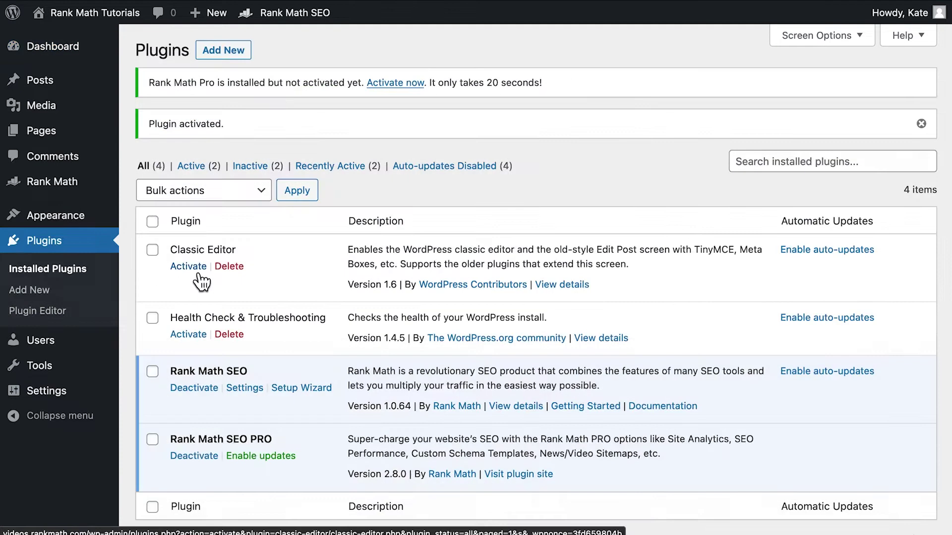
{"action": "left_click", "coordinate": [197, 270]}
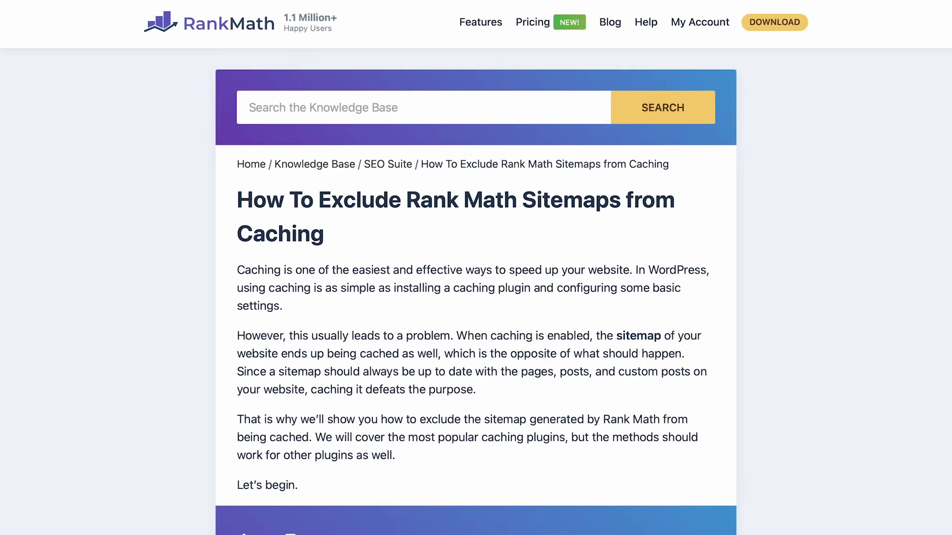
Step: Save Settings > Permalinks unchanged, keeping the Post name structure, to flush rewrite rules
{"action": "scroll", "coordinate": [476, 292], "scroll_direction": "down", "scroll_amount": 9}
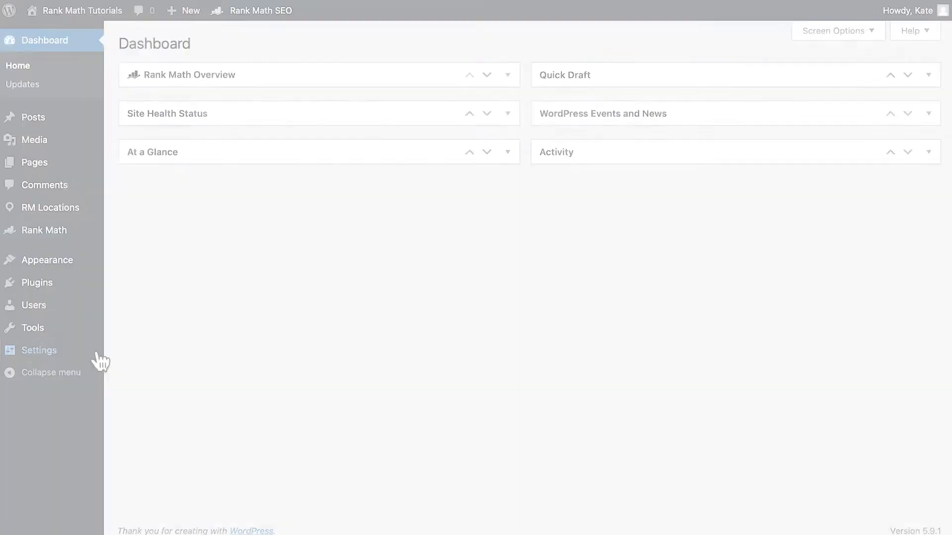
{"action": "mouse_move", "coordinate": [94, 358]}
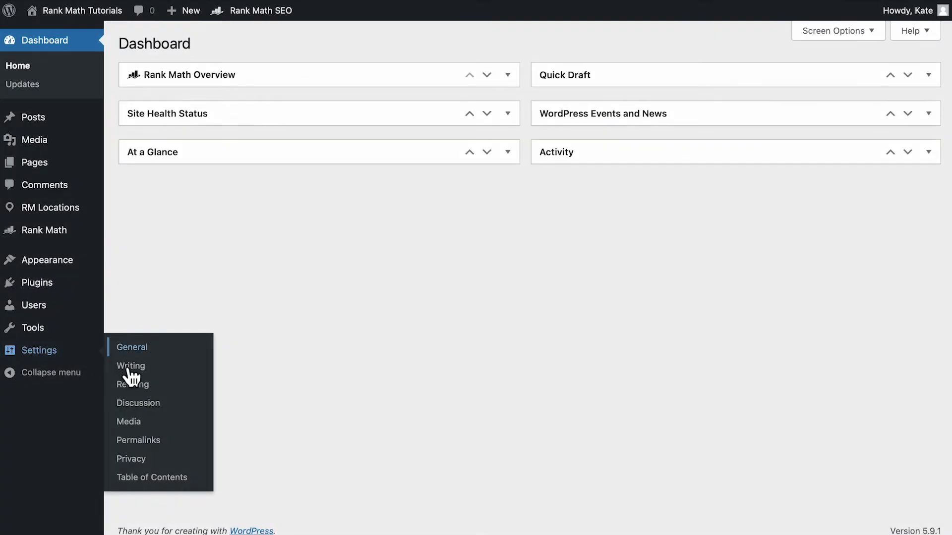
{"action": "left_click", "coordinate": [186, 445]}
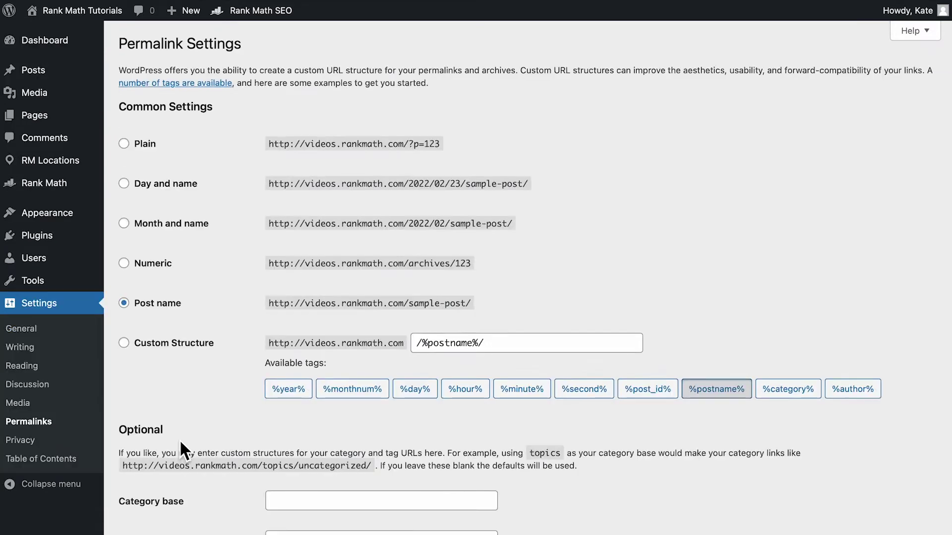
{"action": "scroll", "coordinate": [180, 448], "scroll_direction": "down", "scroll_amount": 3}
{"action": "left_click", "coordinate": [157, 477]}
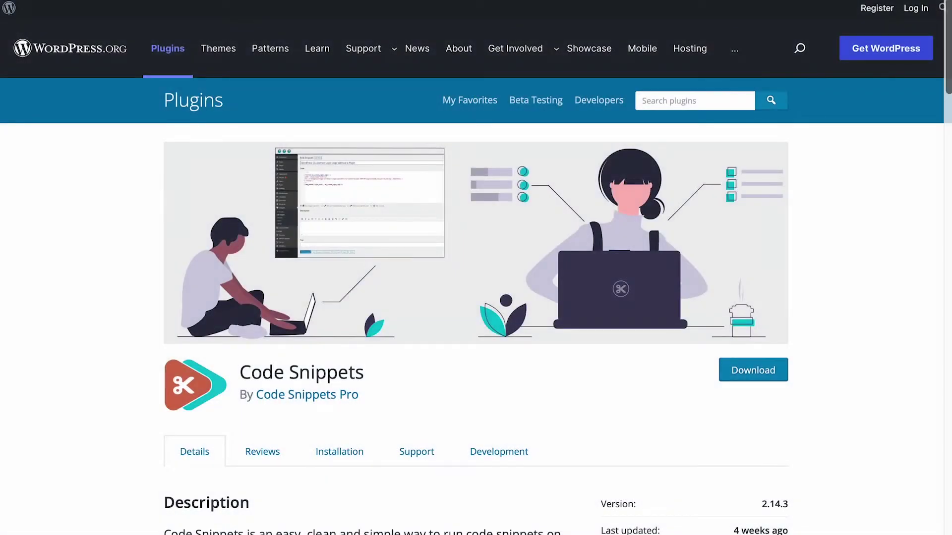
Step: In the empty rank-math.php, write <?php and the rank_math/sitemap/enable_caching '__return_false' filter
{"action": "scroll", "coordinate": [475, 307], "scroll_direction": "down", "scroll_amount": 2}
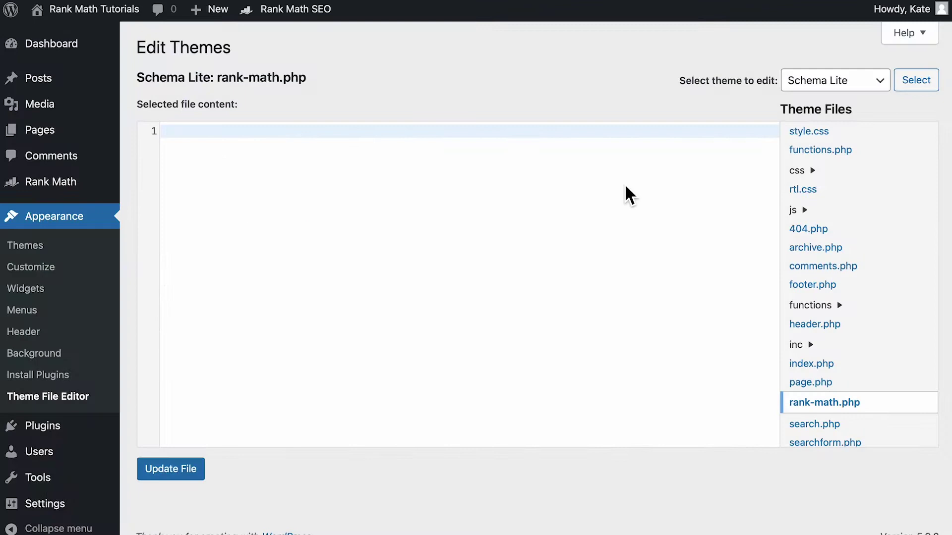
{"action": "left_click", "coordinate": [569, 135]}
{"action": "type", "text": "<?php"}
{"action": "key", "text": "Return"}
{"action": "type", "text": "add_filter( 'rank_math/sitemap/enable_caching', '__return_false');"}
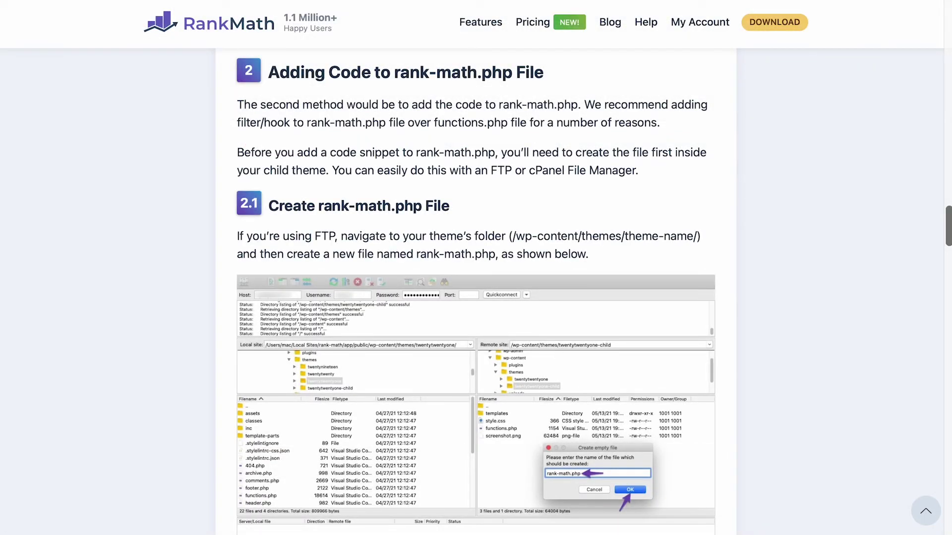
{"action": "scroll", "coordinate": [476, 288], "scroll_direction": "down", "scroll_amount": 10}
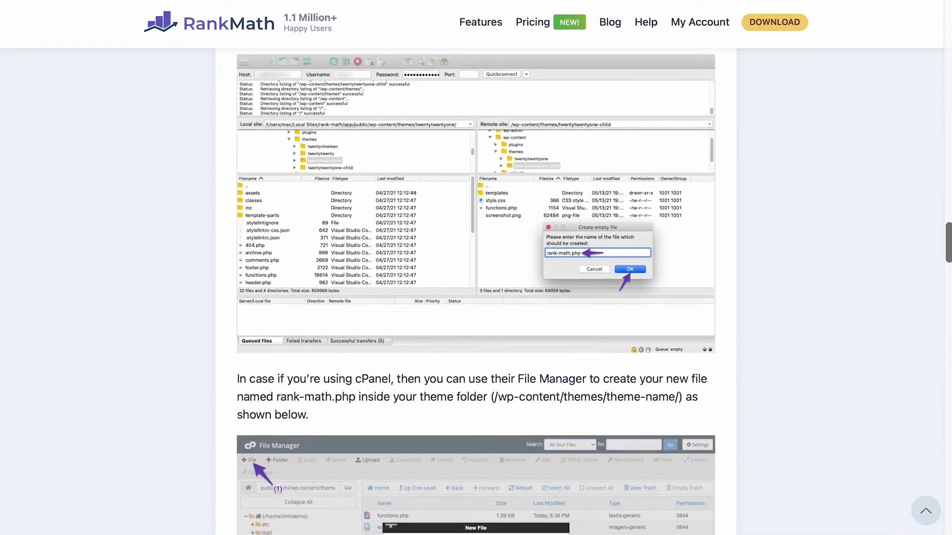
{"action": "scroll", "coordinate": [476, 288], "scroll_direction": "up", "scroll_amount": 8}
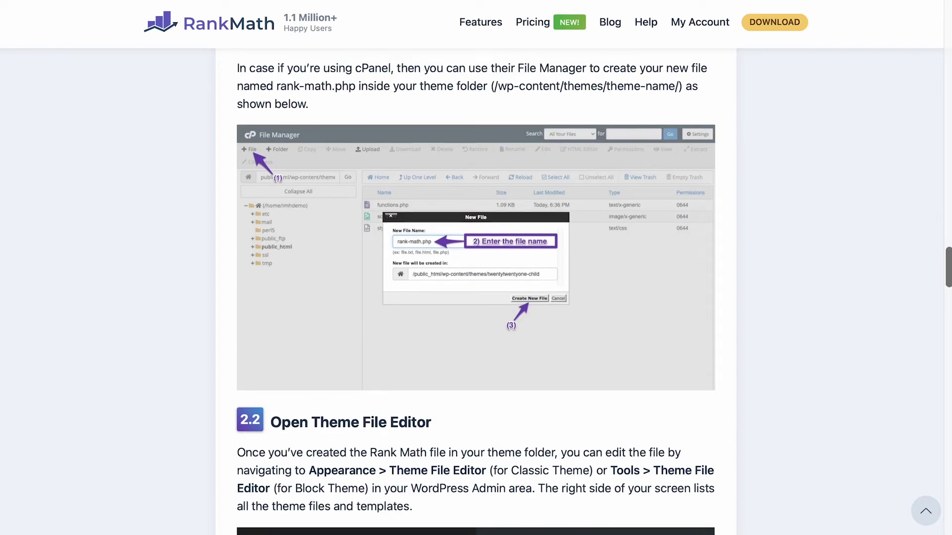
{"action": "scroll", "coordinate": [476, 288], "scroll_direction": "up", "scroll_amount": 20}
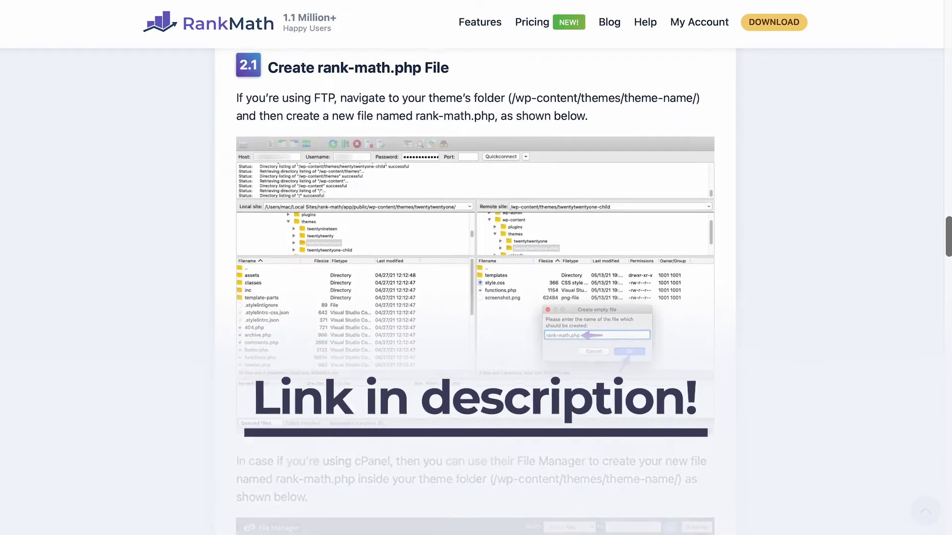
{"action": "scroll", "coordinate": [476, 288], "scroll_direction": "up", "scroll_amount": 5}
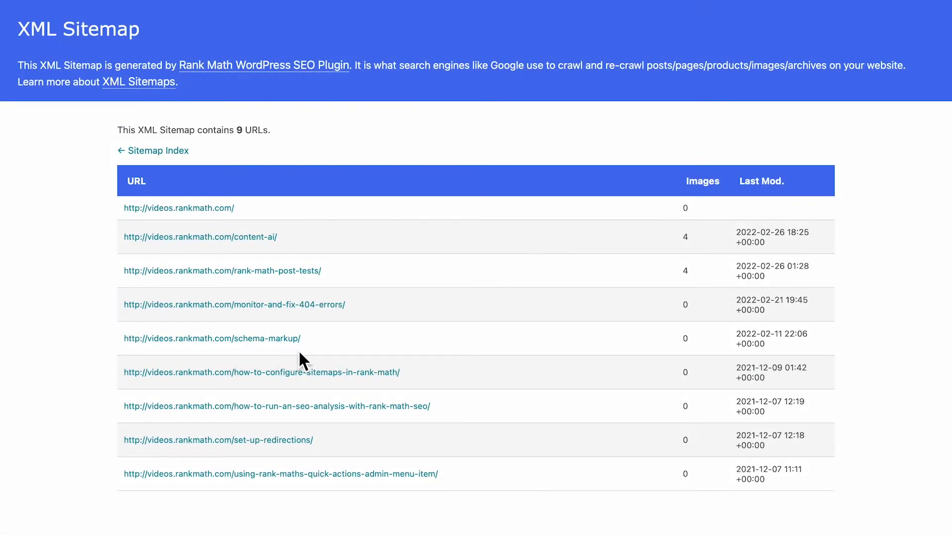
Step: Set the Schema Markup post's canonical URL to the 404-errors post, update it, and reload the sitemap
{"action": "left_click", "coordinate": [736, 6]}
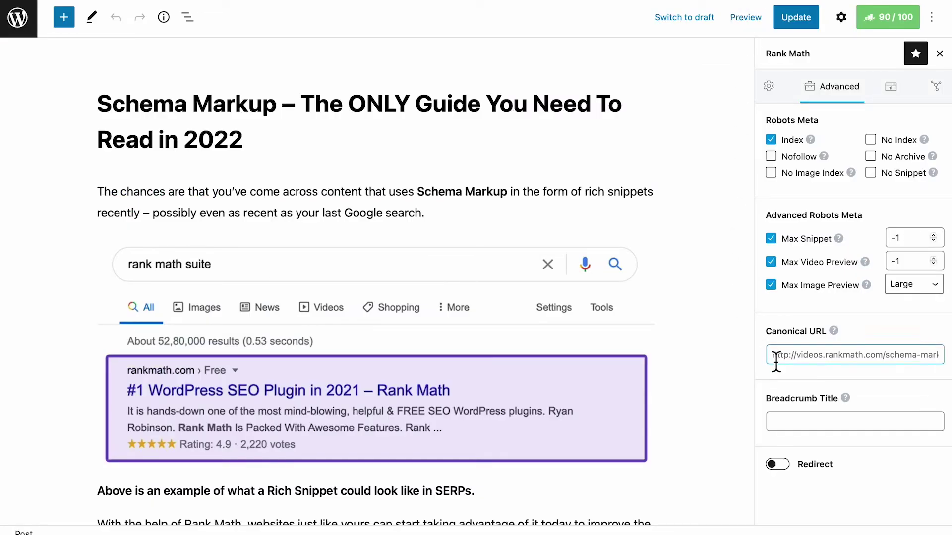
{"action": "key", "text": "ctrl+v"}
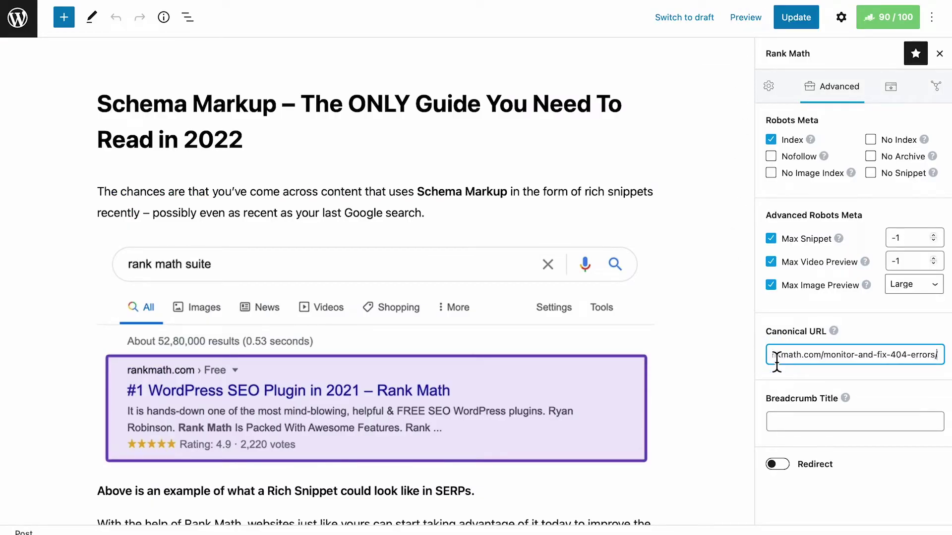
{"action": "left_click", "coordinate": [789, 25]}
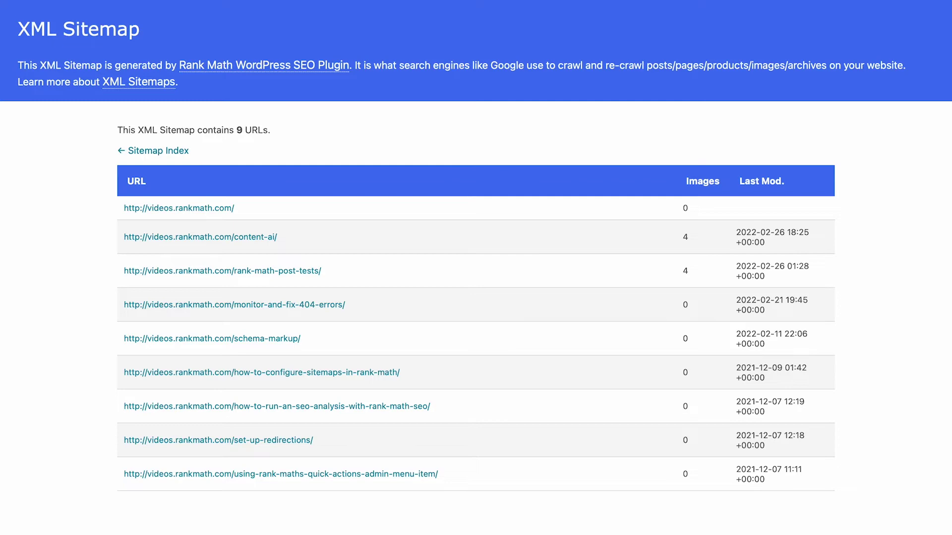
{"action": "key", "text": "super+r"}
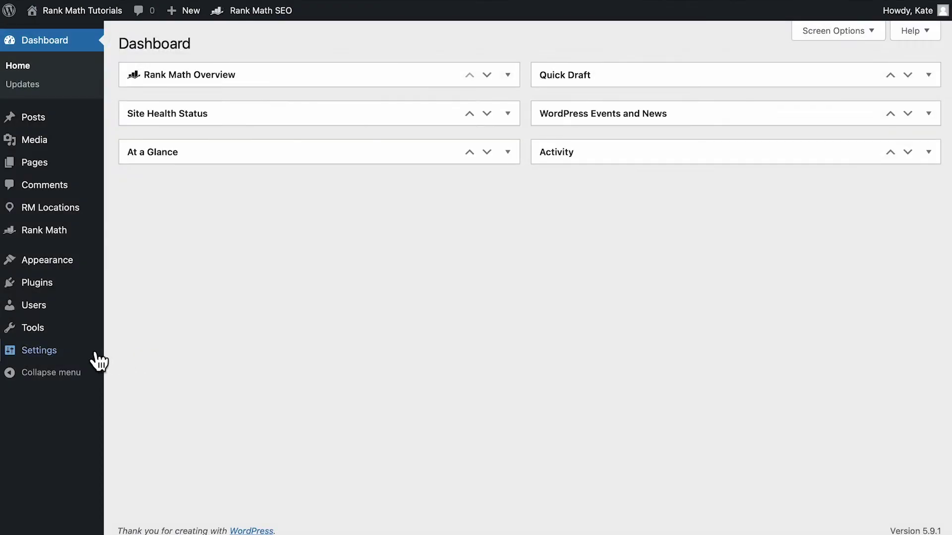
Step: Re-save Settings > Permalinks without changes to flush the rewrite rules
{"action": "mouse_move", "coordinate": [95, 360]}
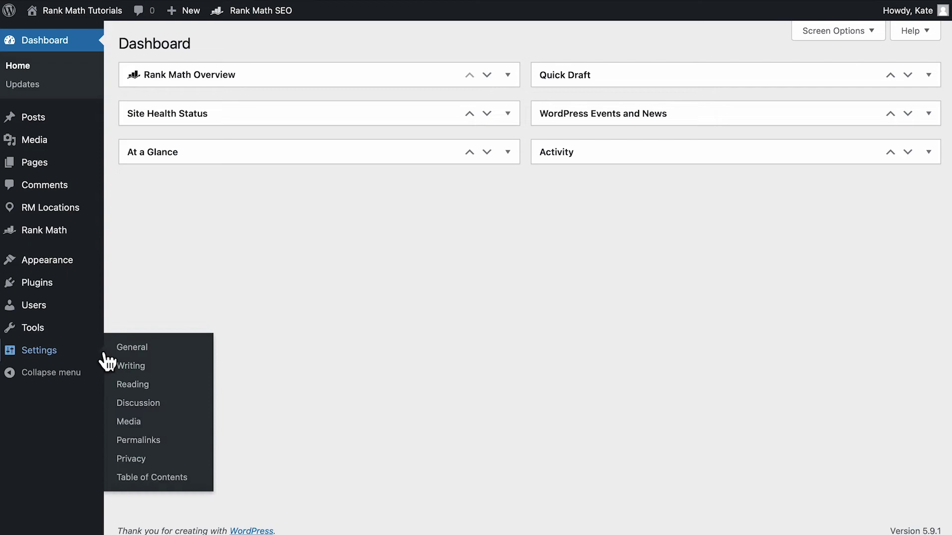
{"action": "left_click", "coordinate": [184, 447]}
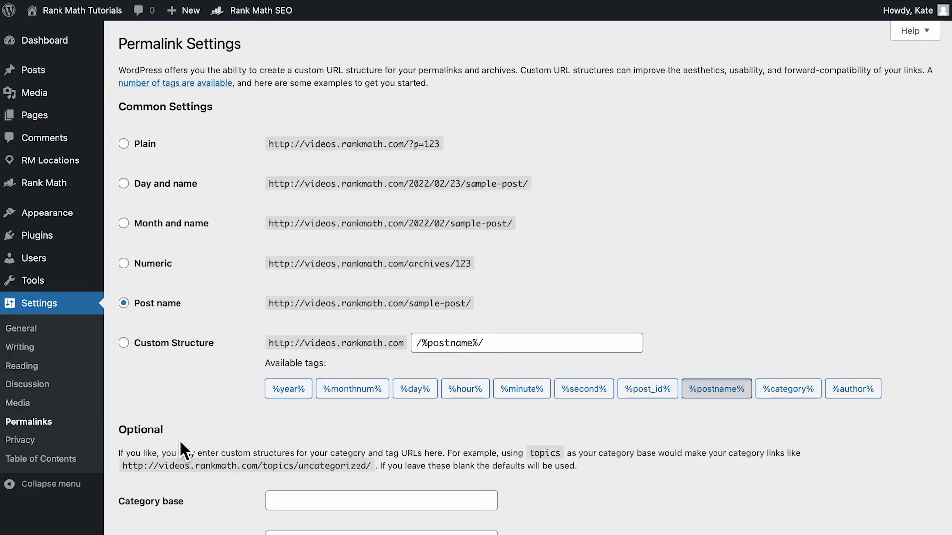
{"action": "scroll", "coordinate": [179, 439], "scroll_direction": "down", "scroll_amount": 3}
{"action": "left_click", "coordinate": [153, 475]}
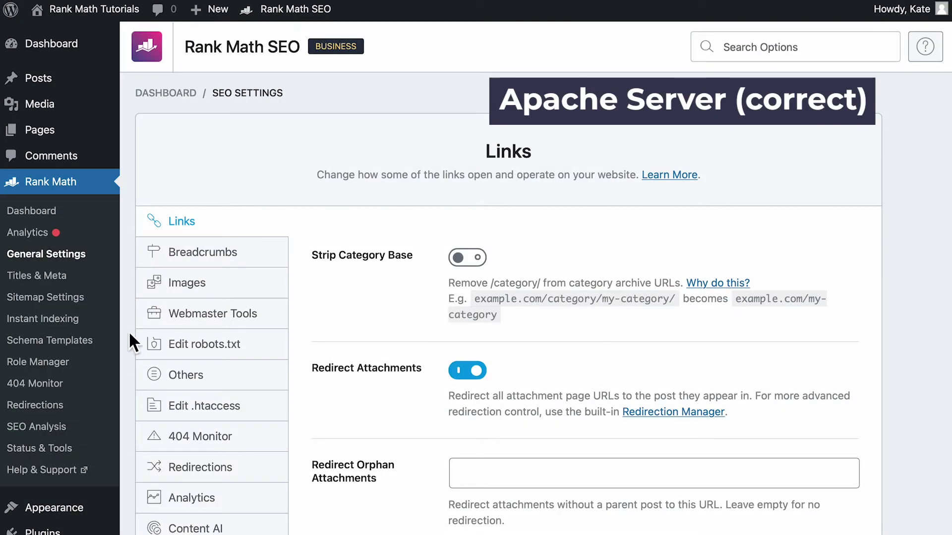
Step: Open the Edit .htaccess settings and tick the checkbox accepting the editing risks
{"action": "left_click", "coordinate": [174, 414]}
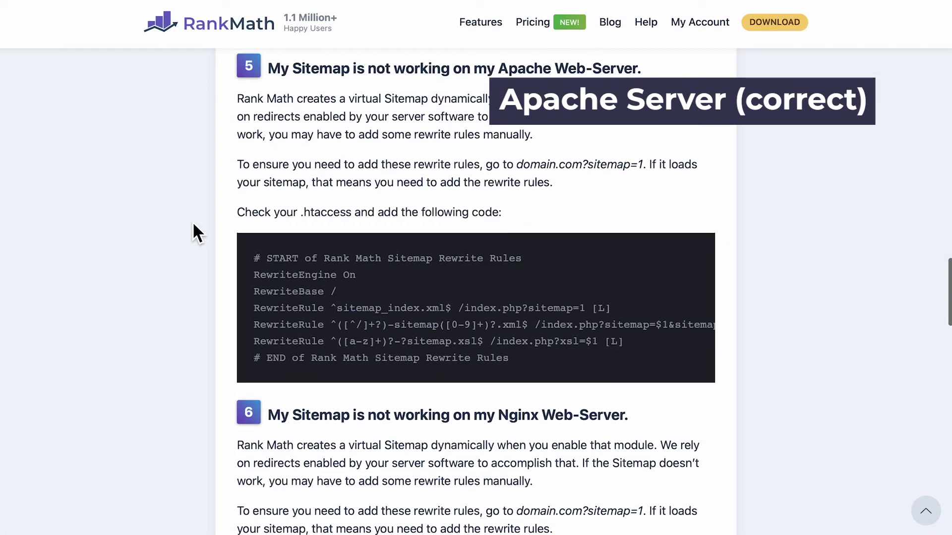
{"action": "scroll", "coordinate": [193, 224], "scroll_direction": "down", "scroll_amount": 1}
{"action": "scroll", "coordinate": [194, 228], "scroll_direction": "down", "scroll_amount": 1}
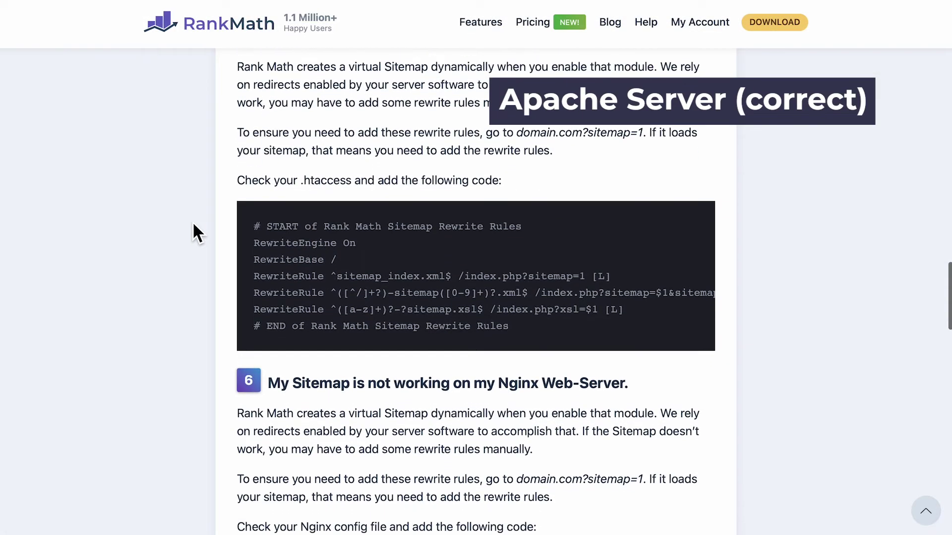
{"action": "left_click_drag", "start_coordinate": [255, 224], "coordinate": [524, 325]}
{"action": "key", "text": "ctrl+c"}
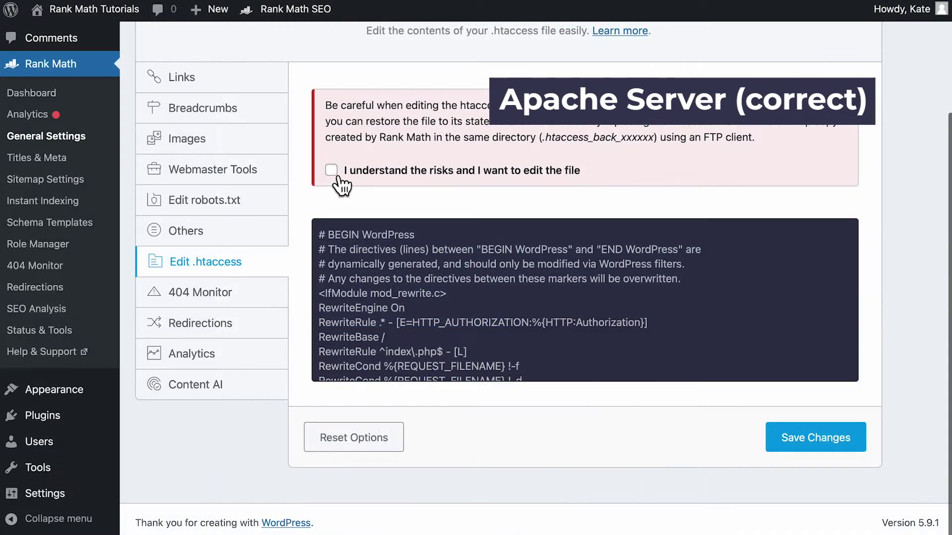
{"action": "left_click", "coordinate": [332, 171]}
Step: Paste the sitemap rewrite rules on a new line after # END WordPress and save .htaccess
{"action": "scroll", "coordinate": [359, 283], "scroll_direction": "down", "scroll_amount": 1}
{"action": "scroll", "coordinate": [360, 283], "scroll_direction": "down", "scroll_amount": 3}
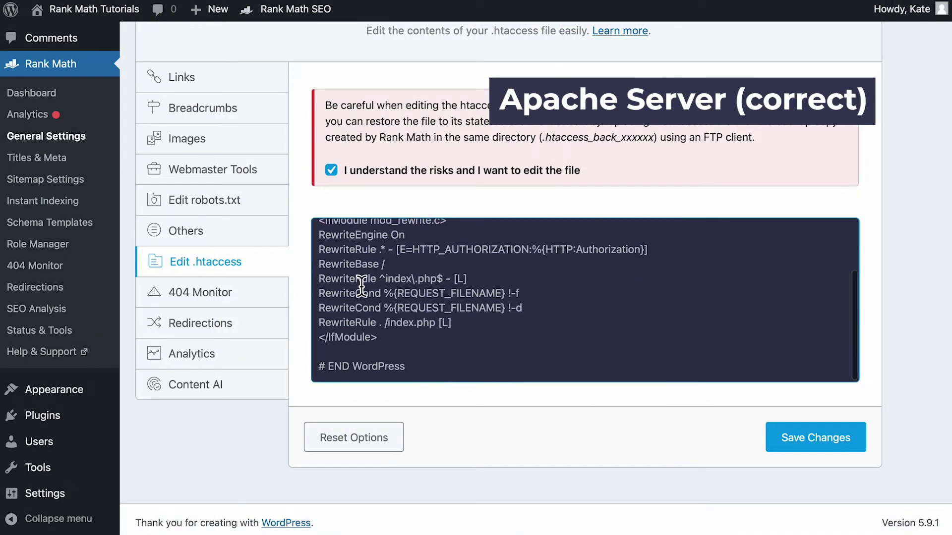
{"action": "left_click", "coordinate": [403, 346]}
{"action": "key", "text": "Return"}
{"action": "key", "text": "Return"}
{"action": "key", "text": "ctrl+v"}
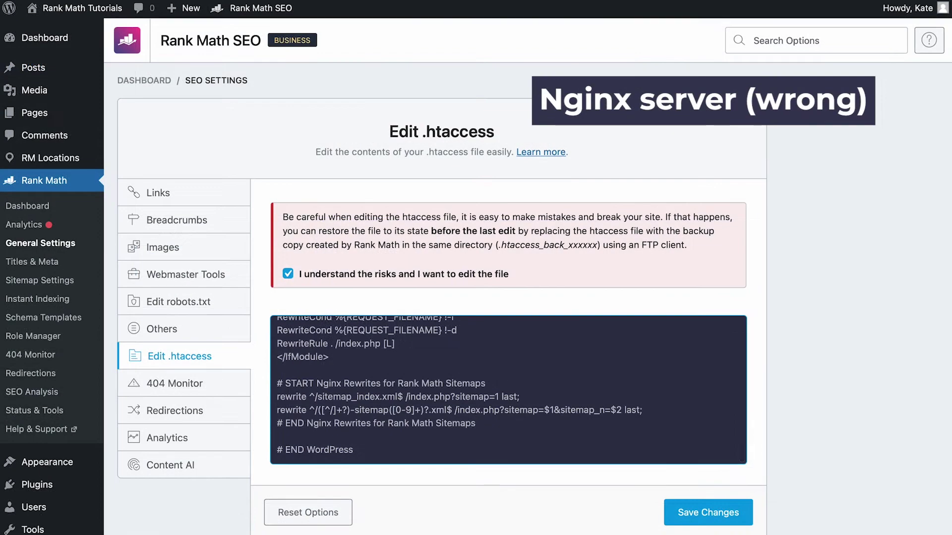
{"action": "scroll", "coordinate": [580, 441], "scroll_direction": "down", "scroll_amount": 1}
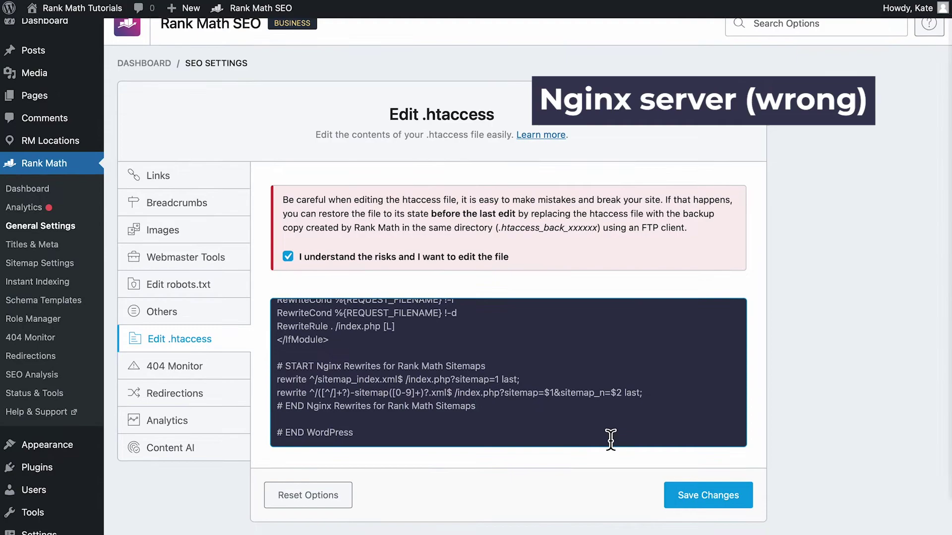
{"action": "left_click", "coordinate": [709, 510]}
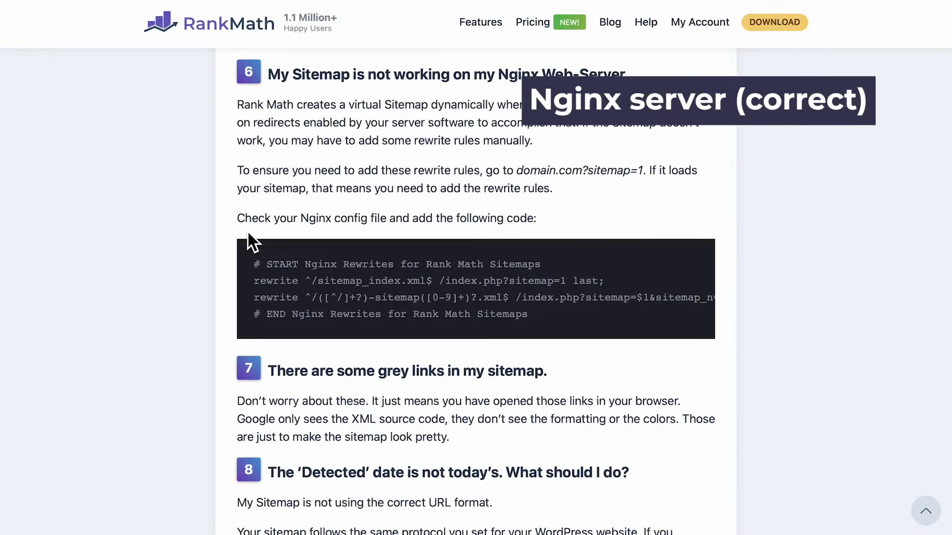
Step: Copy the four-line Nginx sitemap rewrite code
{"action": "left_click_drag", "start_coordinate": [253, 262], "coordinate": [548, 327]}
{"action": "right_click", "coordinate": [502, 290]}
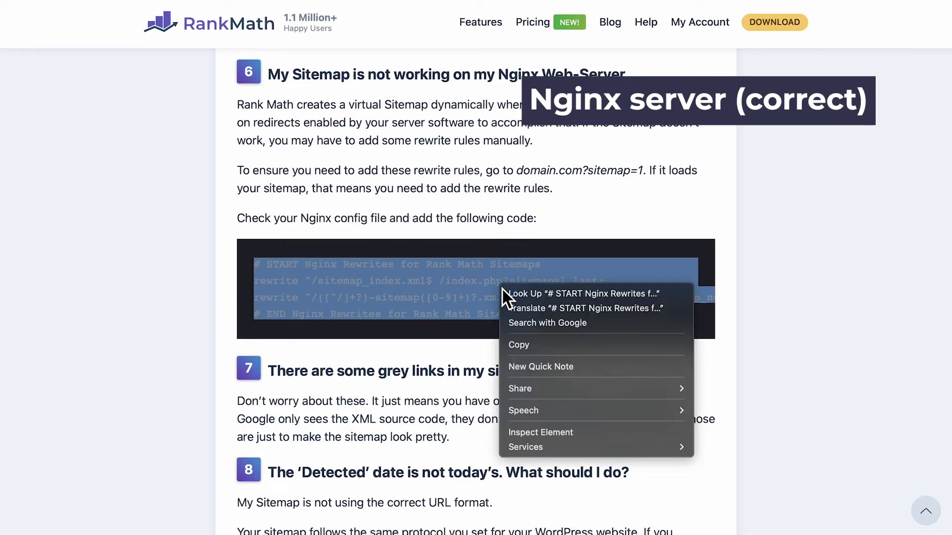
{"action": "left_click", "coordinate": [523, 346]}
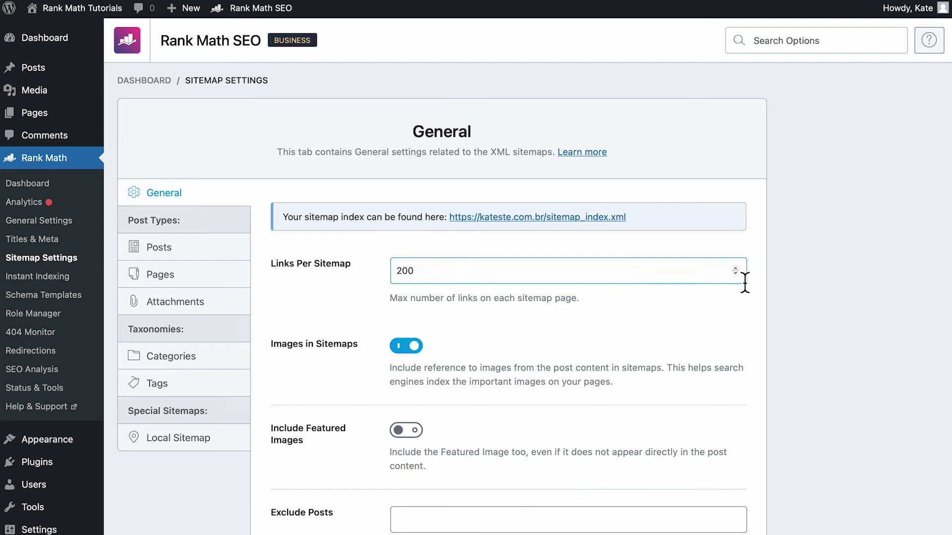
Step: Lower Links Per Sitemap to 199, save it, and re-save the permalink settings
{"action": "left_click", "coordinate": [737, 274]}
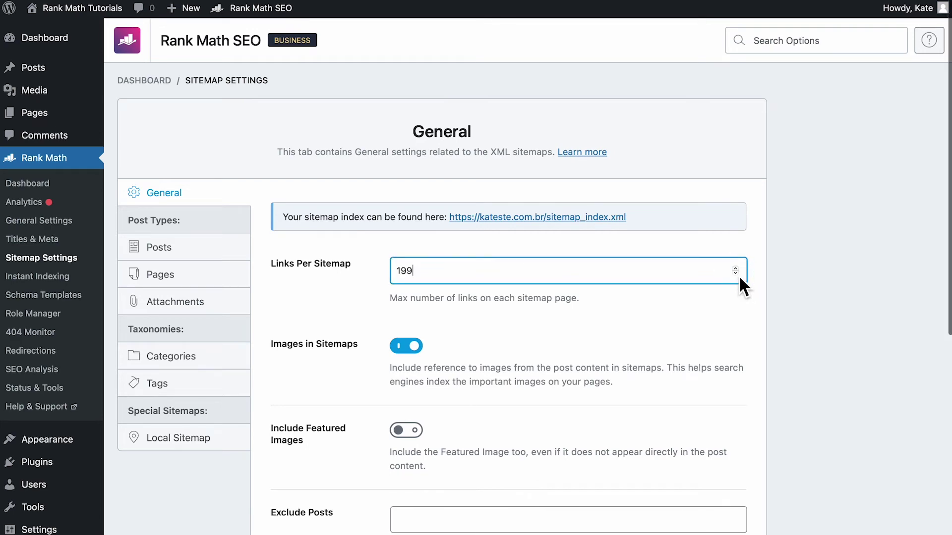
{"action": "scroll", "coordinate": [738, 275], "scroll_direction": "down", "scroll_amount": 7}
{"action": "left_click", "coordinate": [709, 439]}
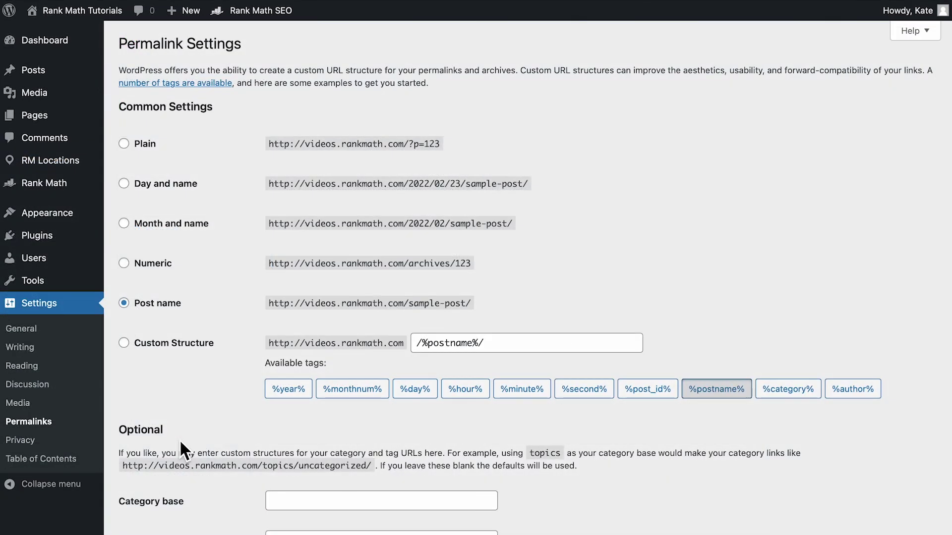
{"action": "scroll", "coordinate": [181, 443], "scroll_direction": "down", "scroll_amount": 3}
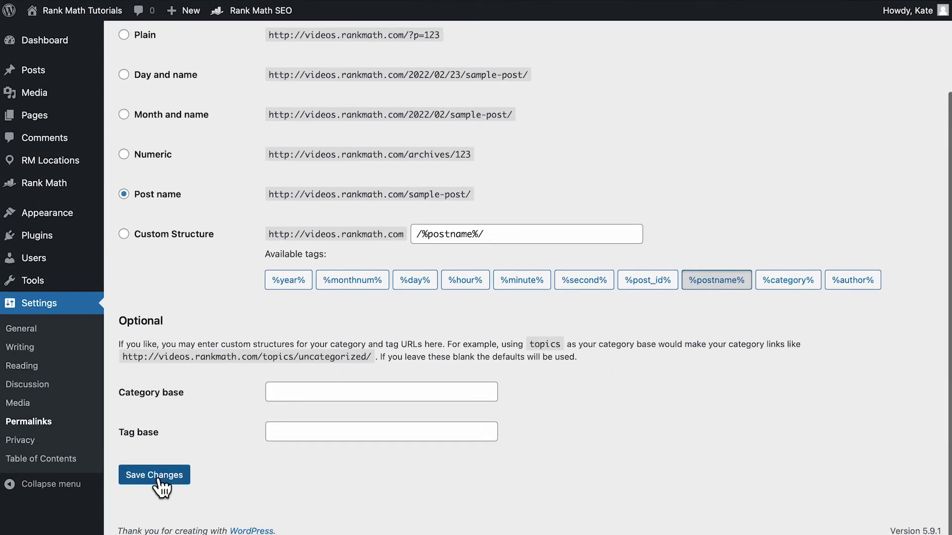
{"action": "left_click", "coordinate": [155, 476]}
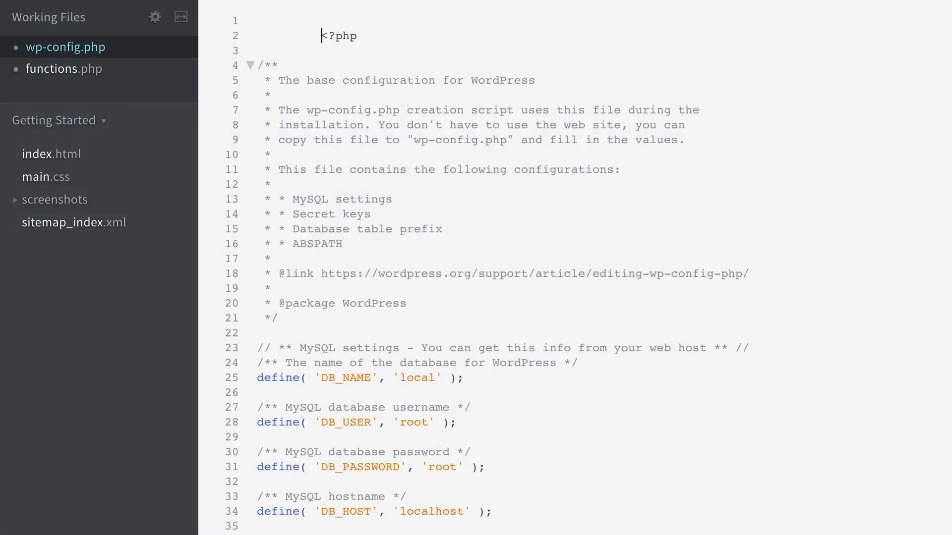
Step: Delete the whitespace before <?php in wp-config.php and save the file
{"action": "key", "text": "BackSpace"}
{"action": "key", "text": "BackSpace"}
{"action": "key", "text": "BackSpace"}
{"action": "key", "text": "BackSpace"}
{"action": "key", "text": "BackSpace"}
{"action": "key", "text": "BackSpace"}
{"action": "key", "text": "BackSpace"}
{"action": "key", "text": "BackSpace"}
{"action": "key", "text": "BackSpace"}
{"action": "key", "text": "BackSpace"}
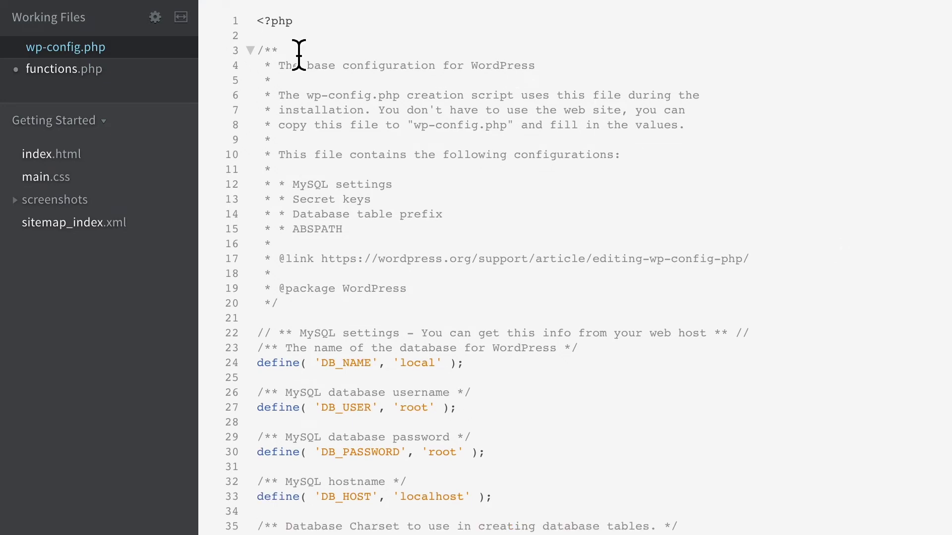
{"action": "mouse_move", "coordinate": [96, 11]}
{"action": "left_click", "coordinate": [143, 10]}
{"action": "left_click", "coordinate": [178, 181]}
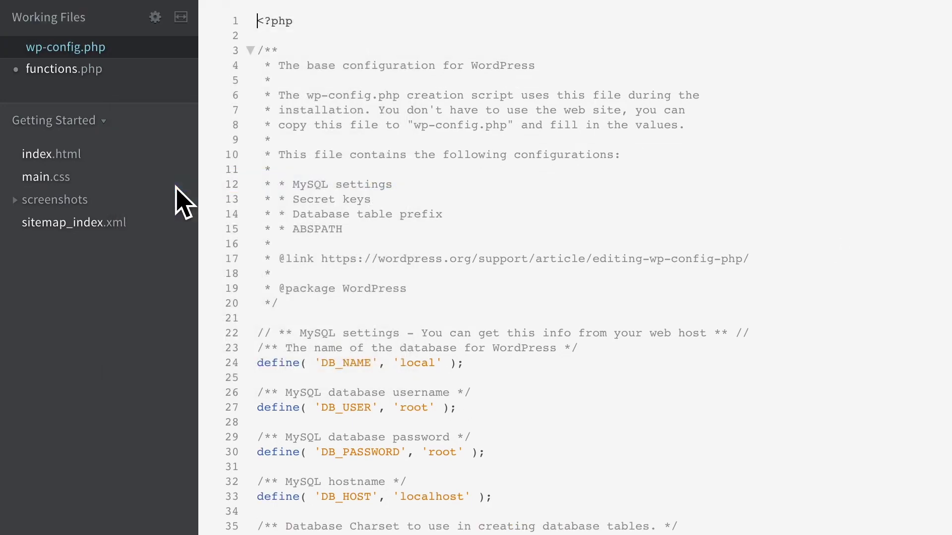
Step: Remove the blank line before <?php in functions.php and save it
{"action": "left_click", "coordinate": [147, 72]}
{"action": "key", "text": "BackSpace"}
{"action": "key", "text": "BackSpace"}
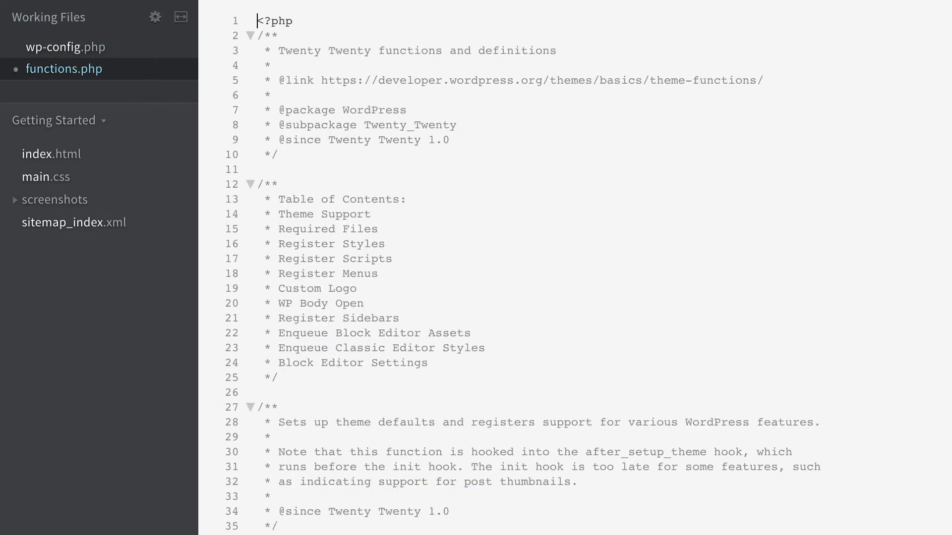
{"action": "mouse_move", "coordinate": [183, 5]}
{"action": "left_click", "coordinate": [141, 9]}
{"action": "left_click", "coordinate": [183, 186]}
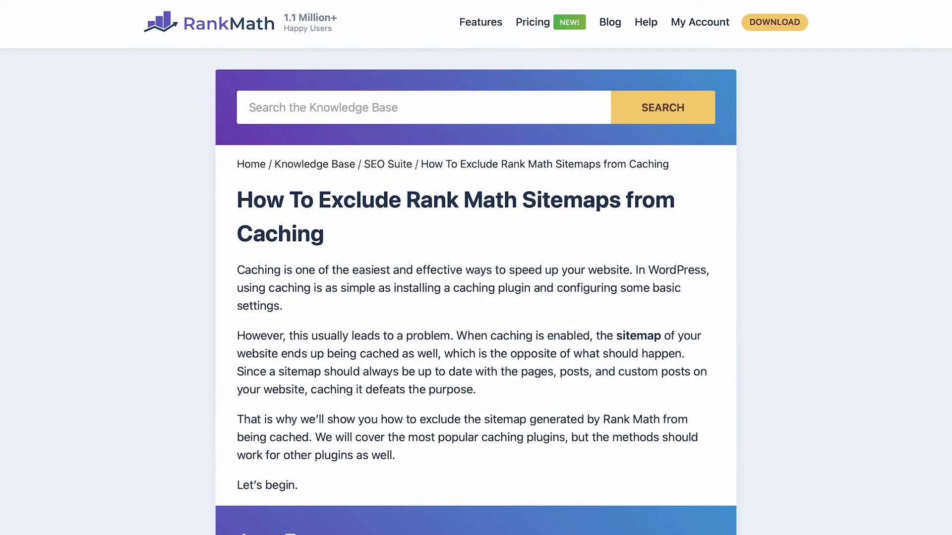
Step: Scroll the 'How To Exclude Rank Math Sitemaps from Caching' guide down to its Jump To list
{"action": "scroll", "coordinate": [476, 287], "scroll_direction": "down", "scroll_amount": 8}
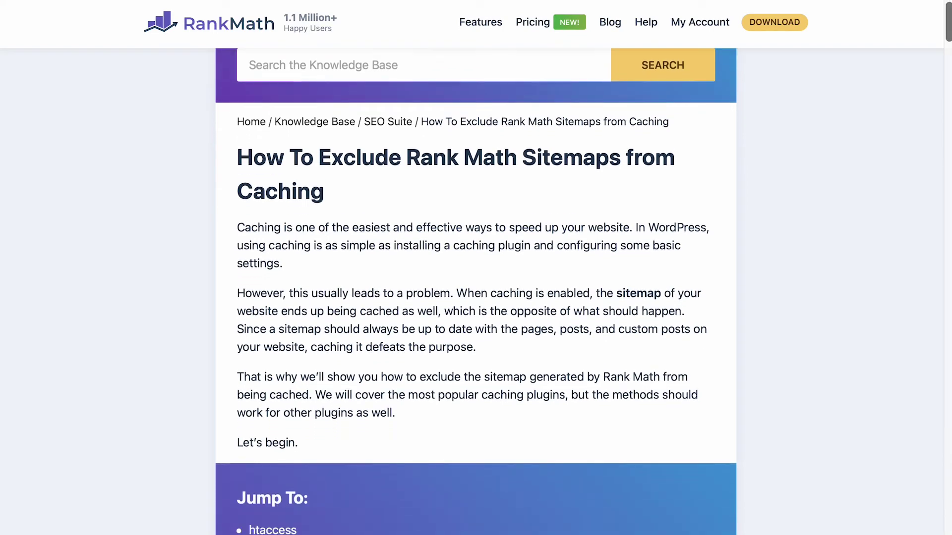
{"action": "scroll", "coordinate": [476, 292], "scroll_direction": "down", "scroll_amount": 1}
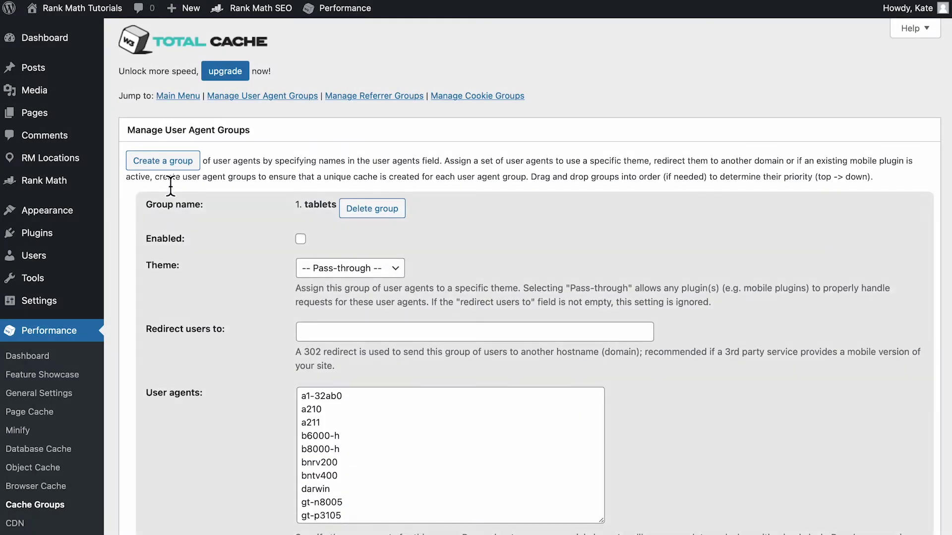
Step: Create a 'Google' user agent group listing googlebot, then save settings and purge caches
{"action": "left_click", "coordinate": [171, 165]}
{"action": "type", "text": "Google"}
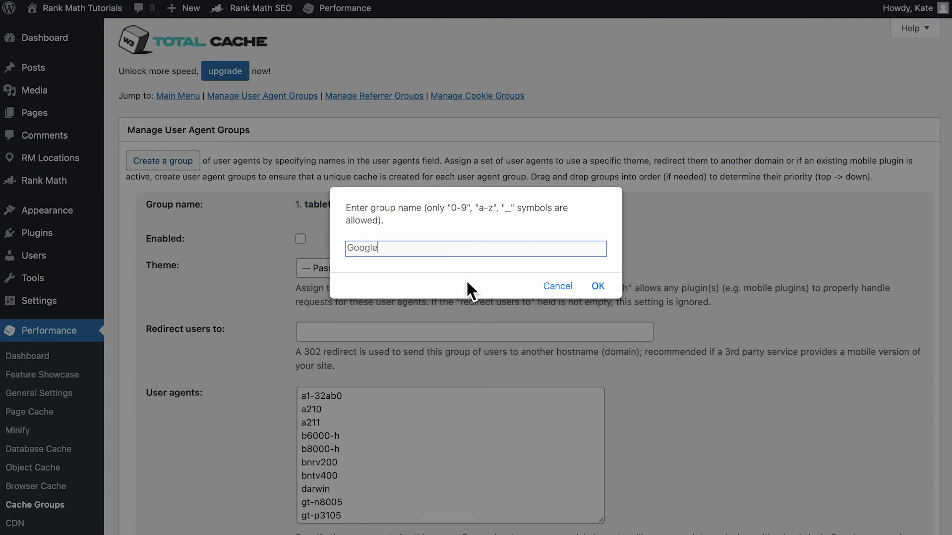
{"action": "left_click", "coordinate": [597, 285]}
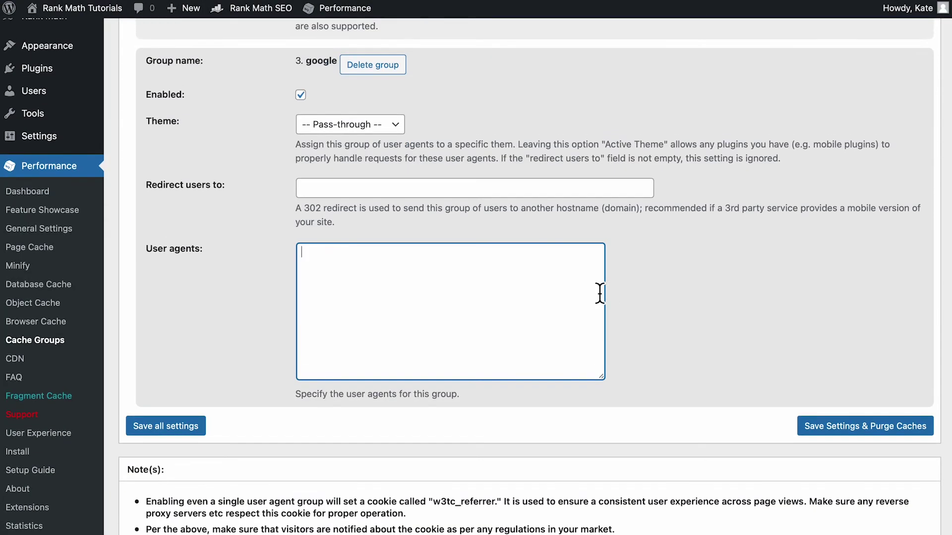
{"action": "type", "text": "googlebot"}
{"action": "left_click", "coordinate": [856, 439]}
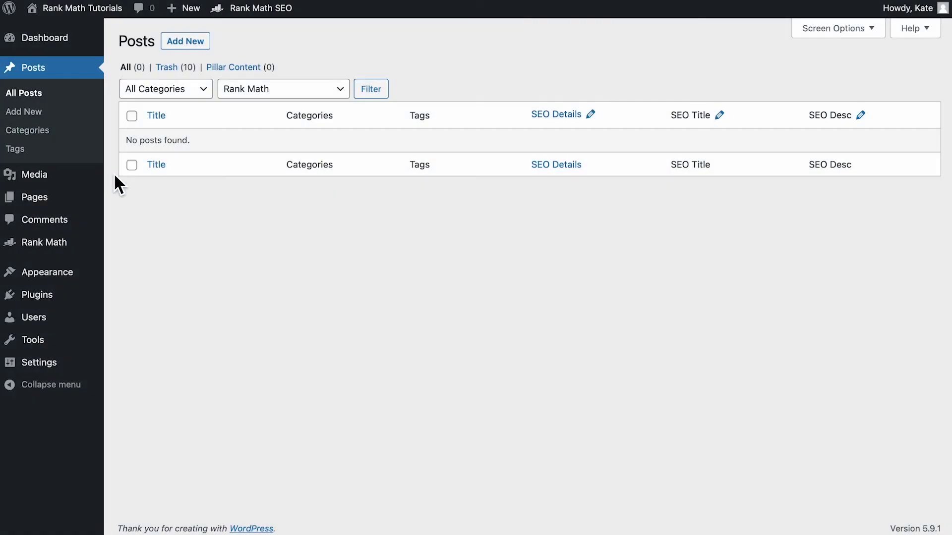
Step: Switch on Include in Sitemap for Posts and save the change
{"action": "mouse_move", "coordinate": [101, 203]}
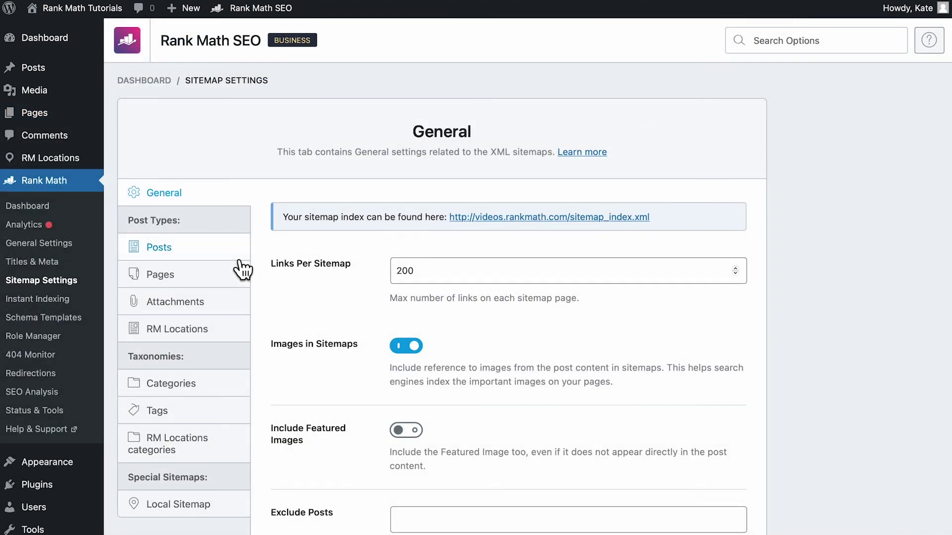
{"action": "left_click", "coordinate": [241, 263]}
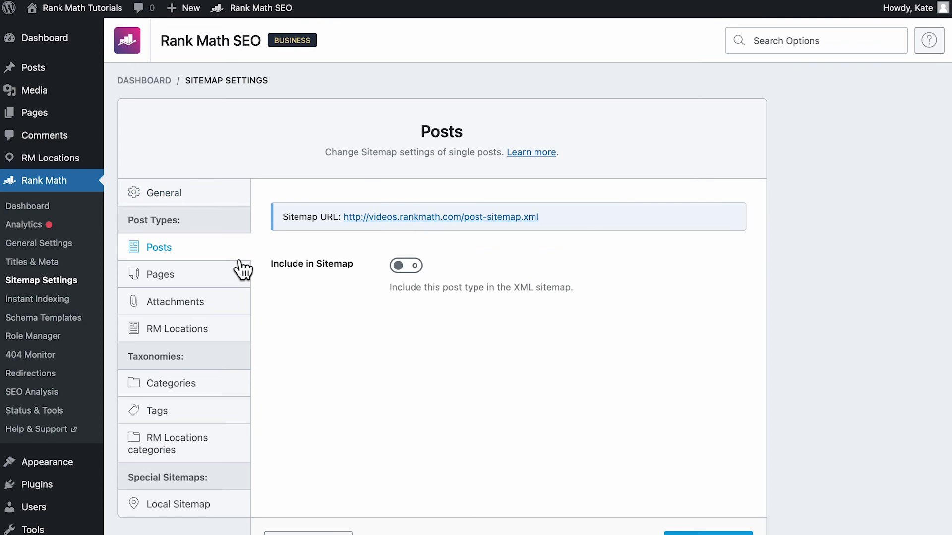
{"action": "left_click", "coordinate": [416, 274]}
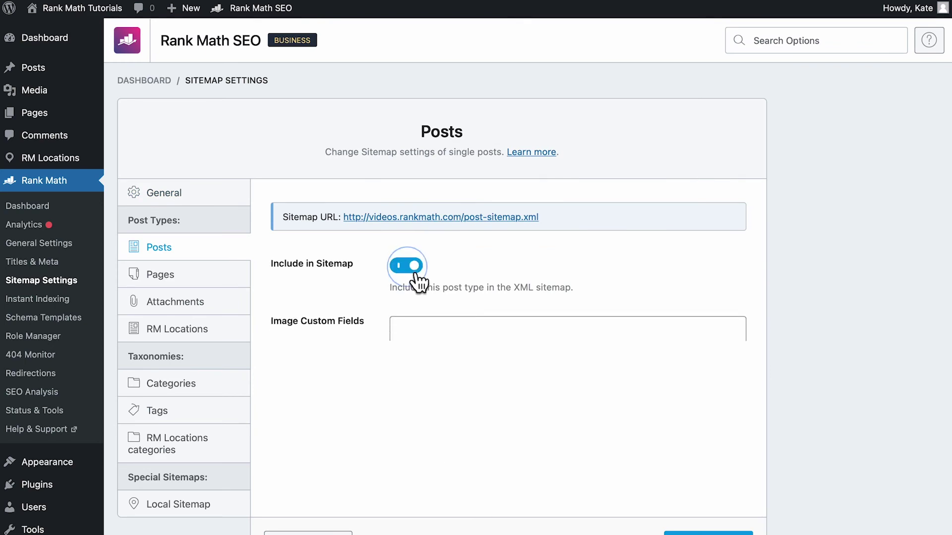
{"action": "scroll", "coordinate": [729, 468], "scroll_direction": "down", "scroll_amount": 3}
{"action": "left_click", "coordinate": [725, 460]}
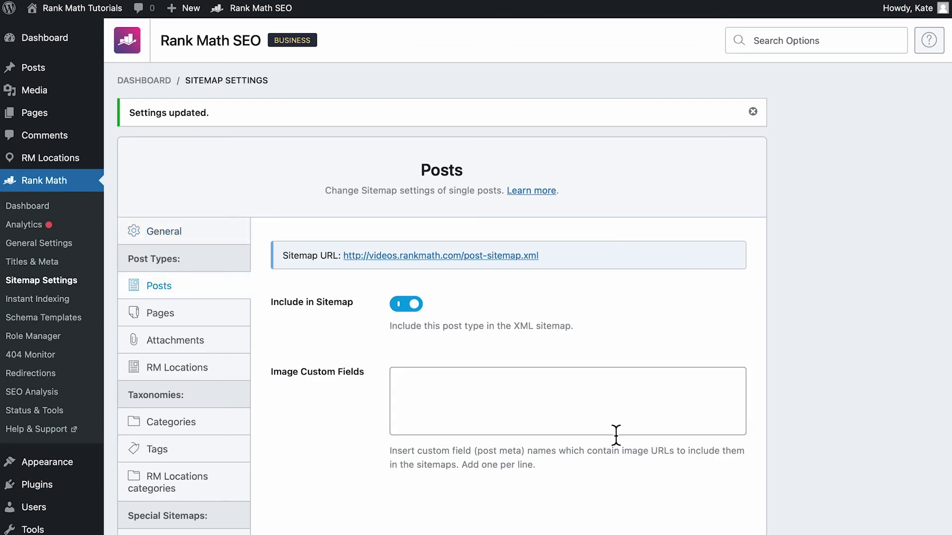
Step: Switch on Include in Sitemap for Pages
{"action": "left_click", "coordinate": [238, 316]}
{"action": "left_click", "coordinate": [396, 310]}
{"action": "scroll", "coordinate": [416, 277], "scroll_direction": "down", "scroll_amount": 3}
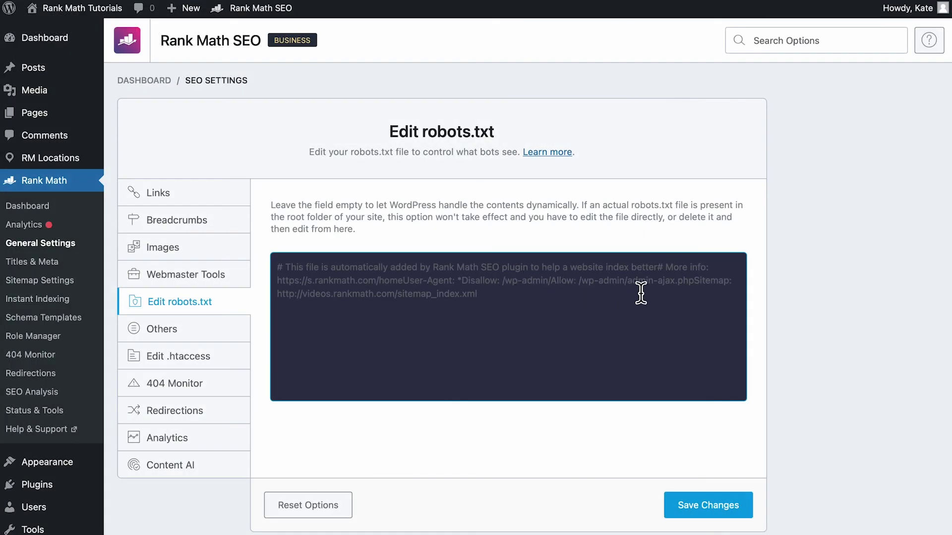
Step: Start typing 'empty file' over the default rules in the robots.txt editor
{"action": "type", "text": "empty file"}
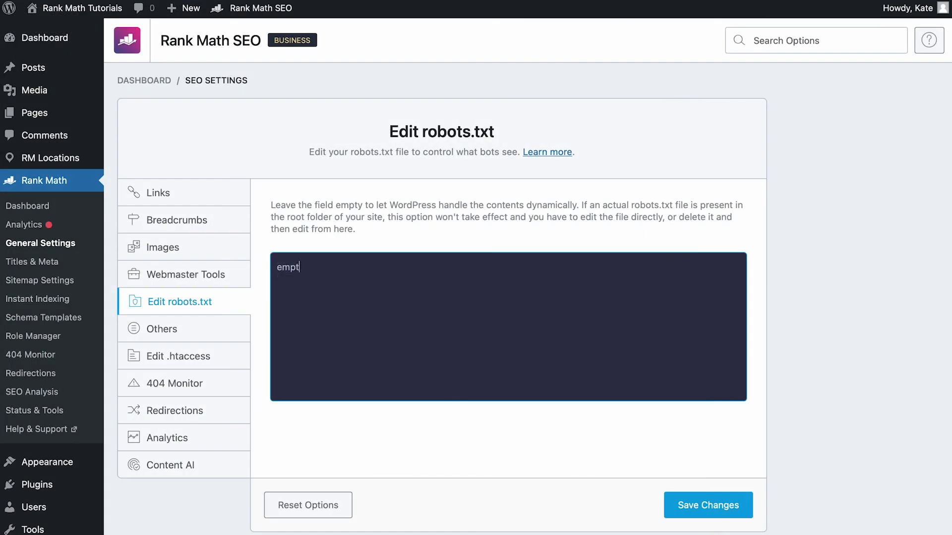